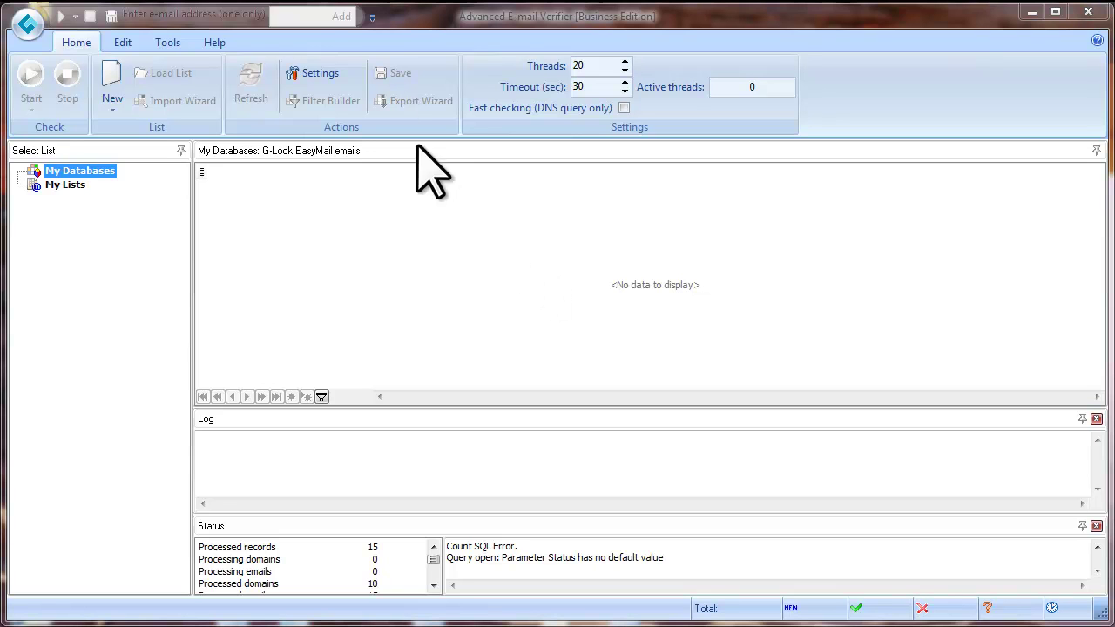
Show the Connection settings page with the DNS server, HELO domain, Mail FROM and proxy fields.
click(336, 75)
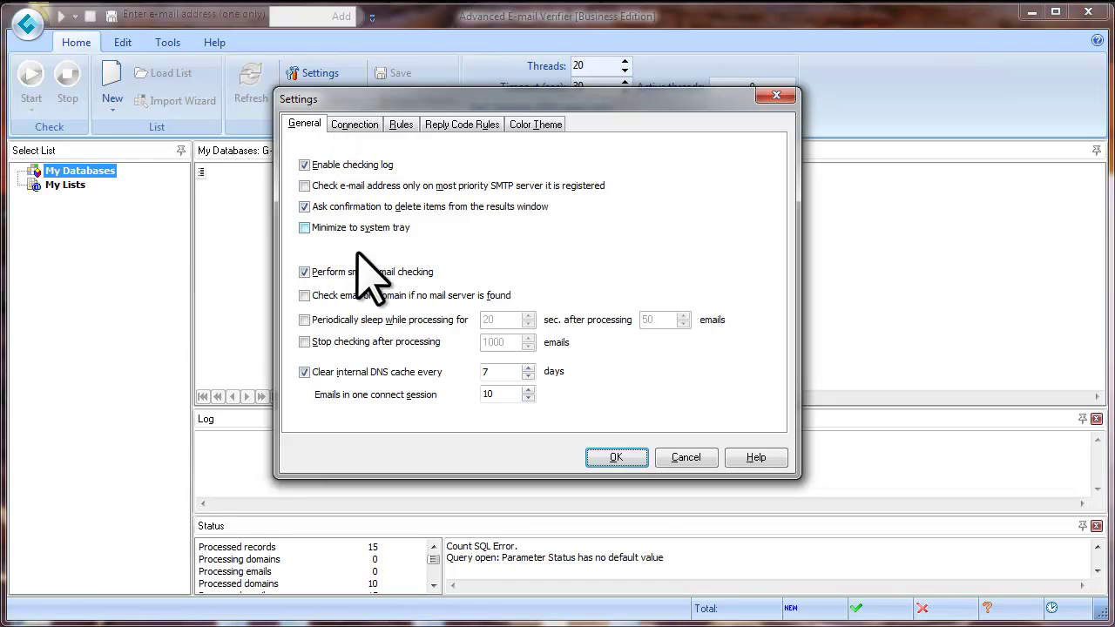
click(354, 126)
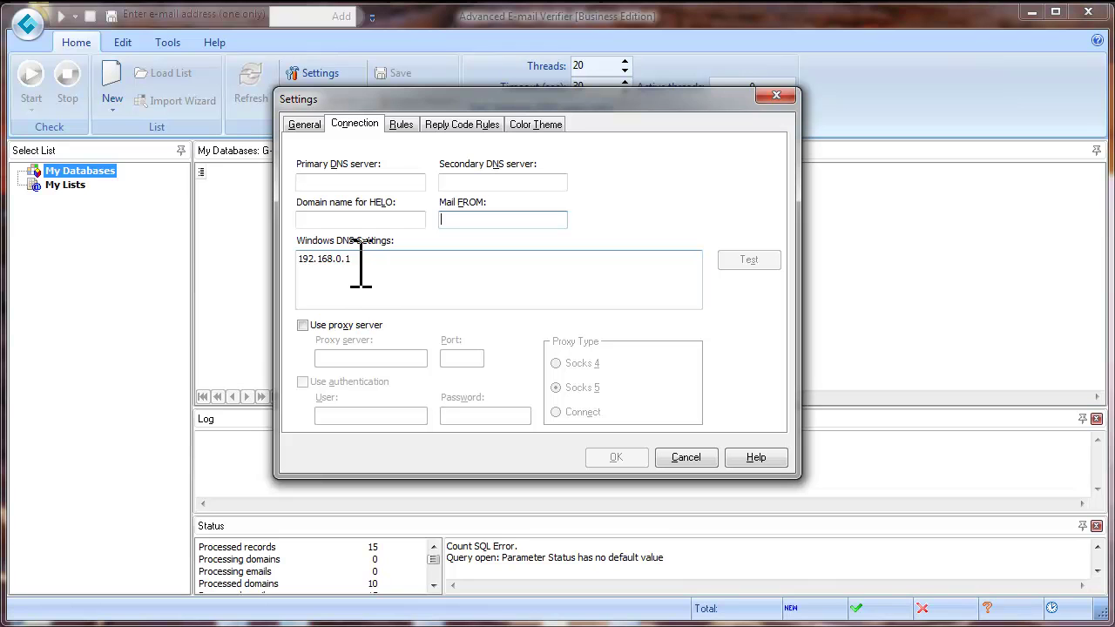
Copy the Windows DNS address 192.168.0.1 into the Primary DNS server field.
drag(354, 259, 298, 258)
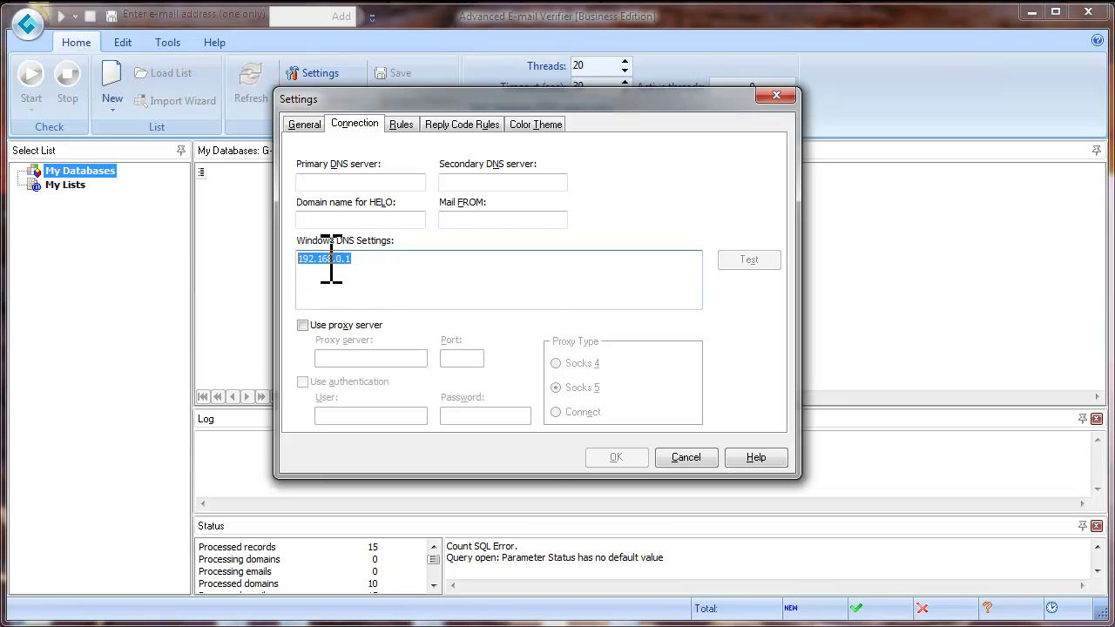
right_click(328, 259)
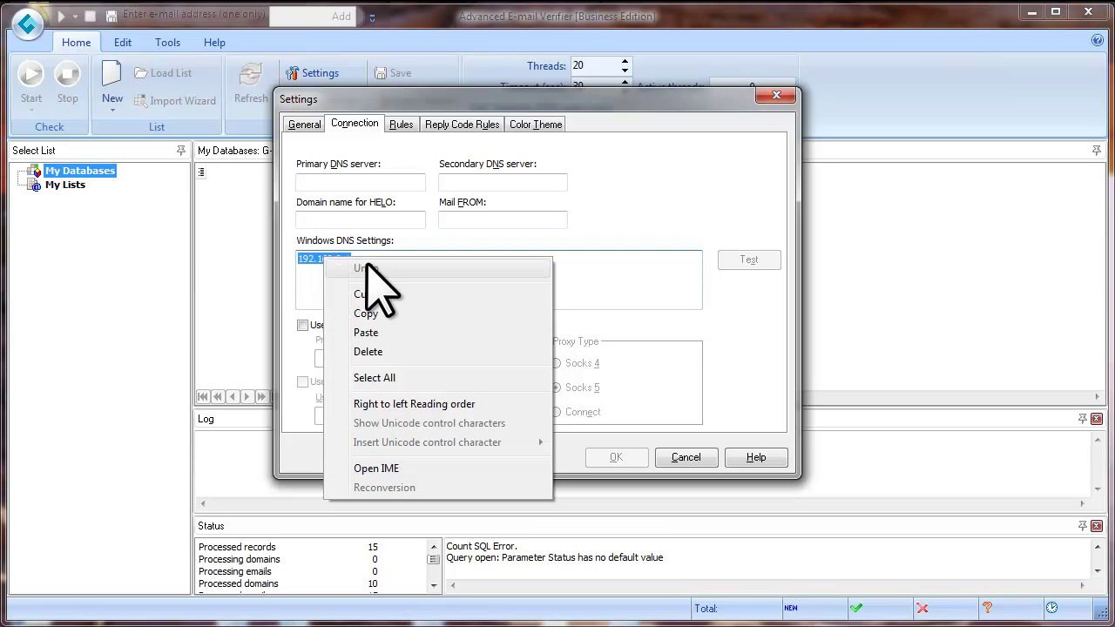
click(385, 312)
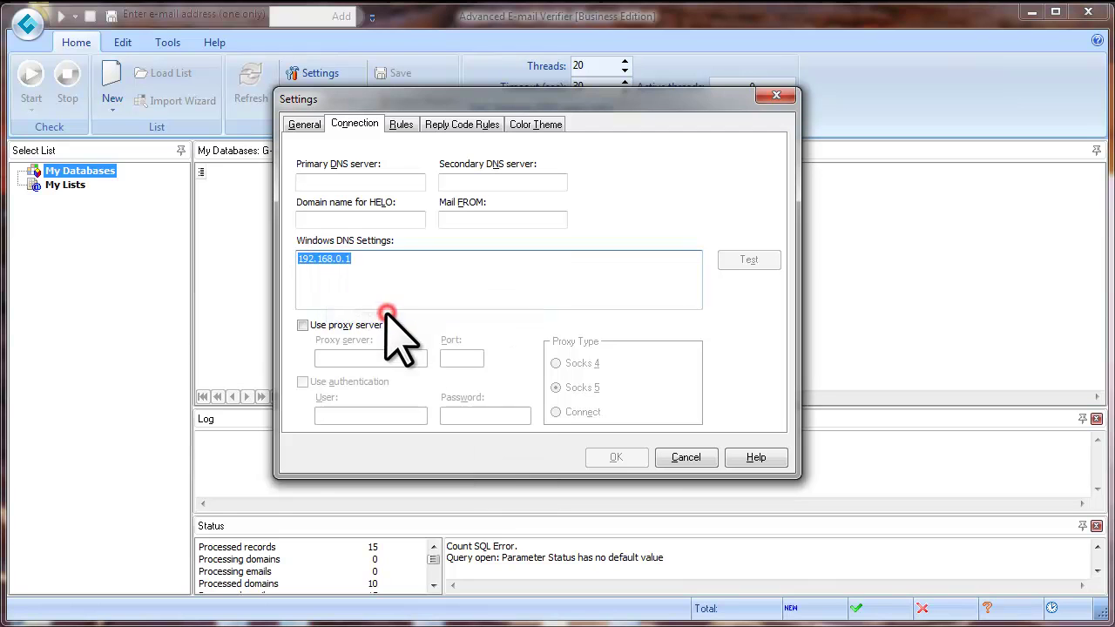
click(331, 181)
right_click(331, 181)
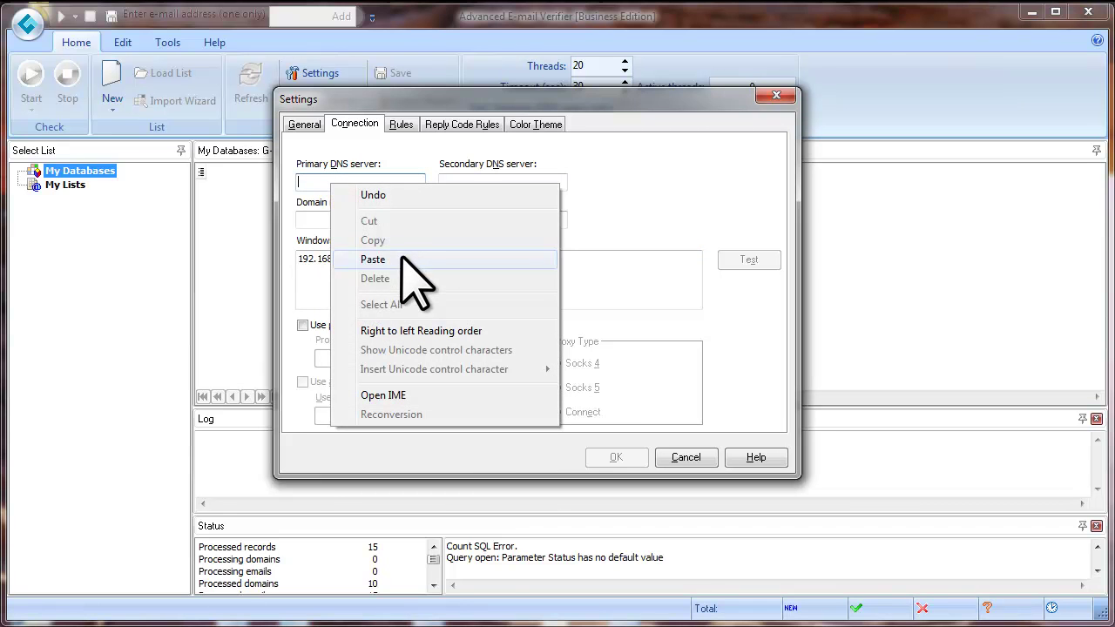
click(403, 258)
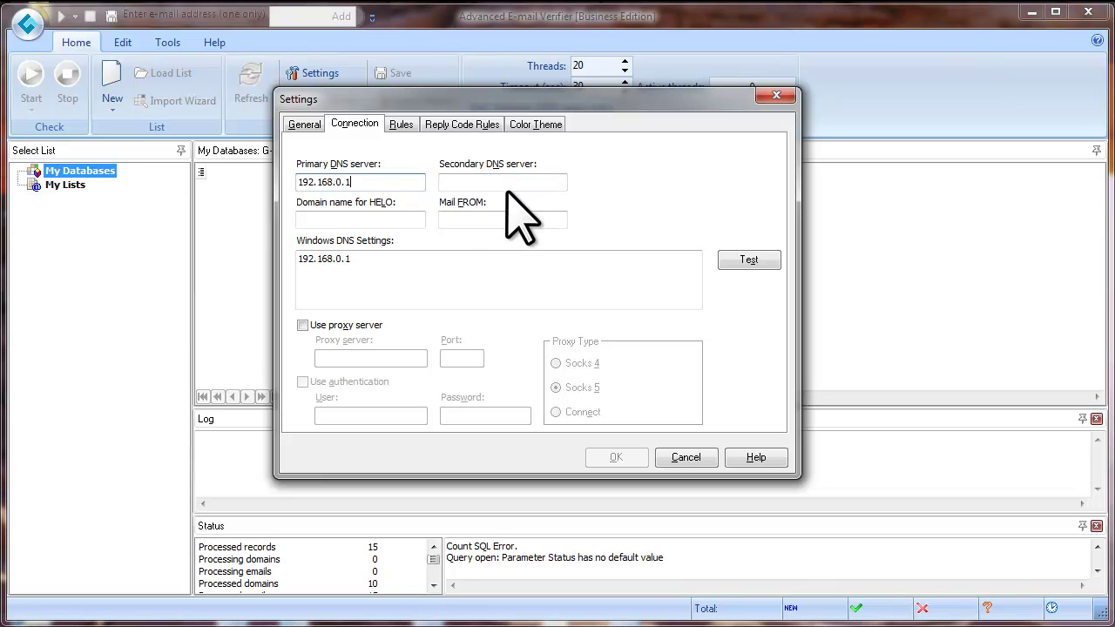
Test the primary DNS server, confirm it passes at 16 msec, and dismiss the result.
click(743, 262)
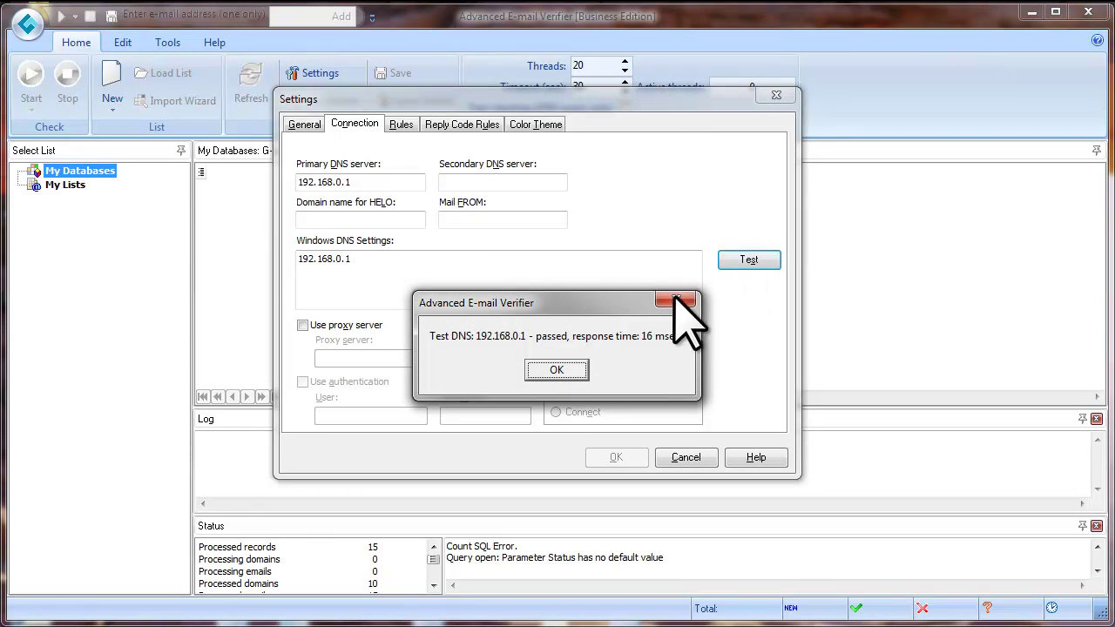
drag(561, 300, 536, 269)
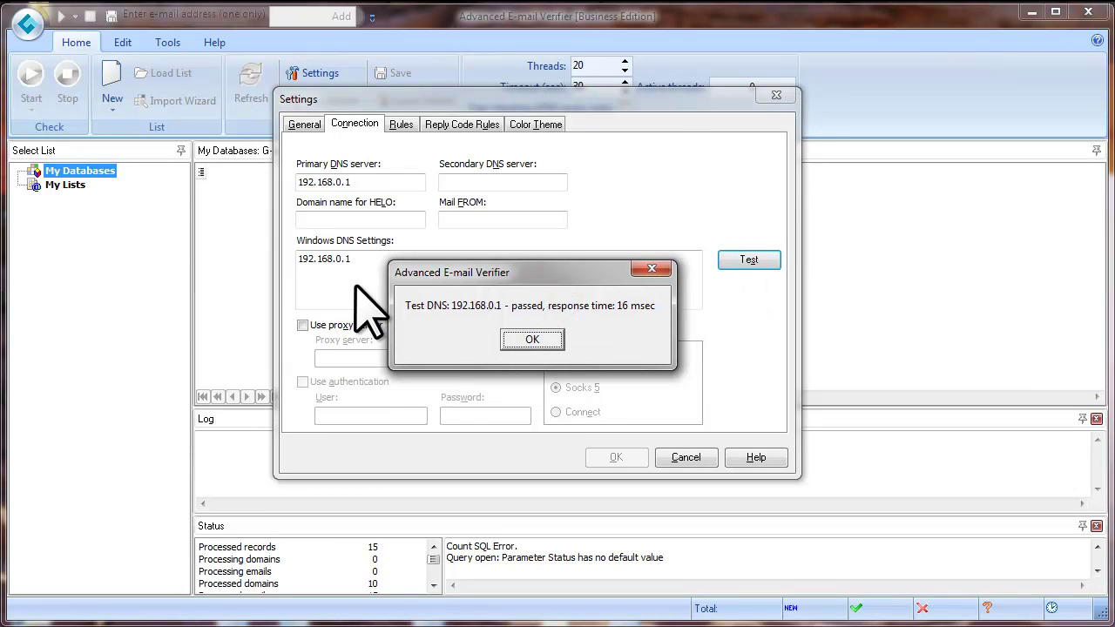
click(532, 340)
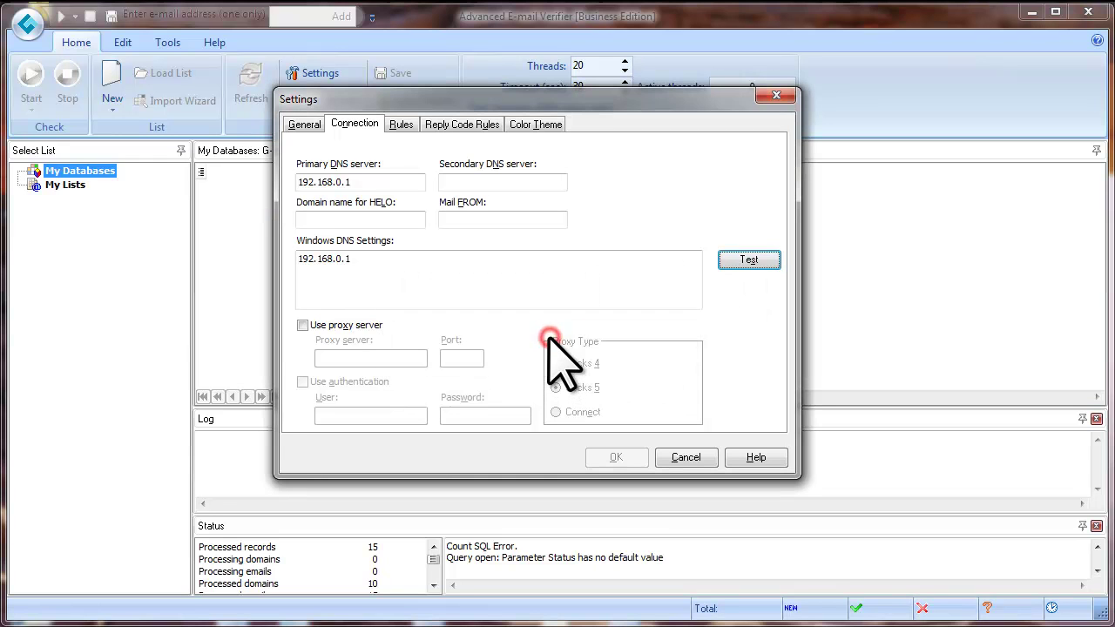
Enter a sender address in Mail FROM, reuse its domain glocksoft.com as the HELO domain, and save.
click(470, 220)
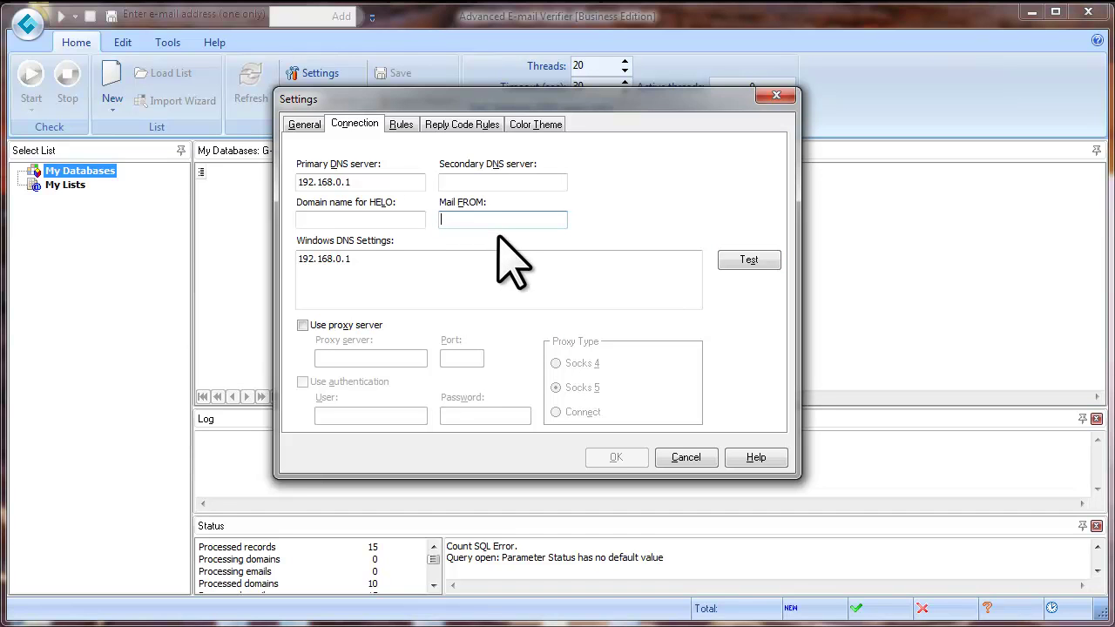
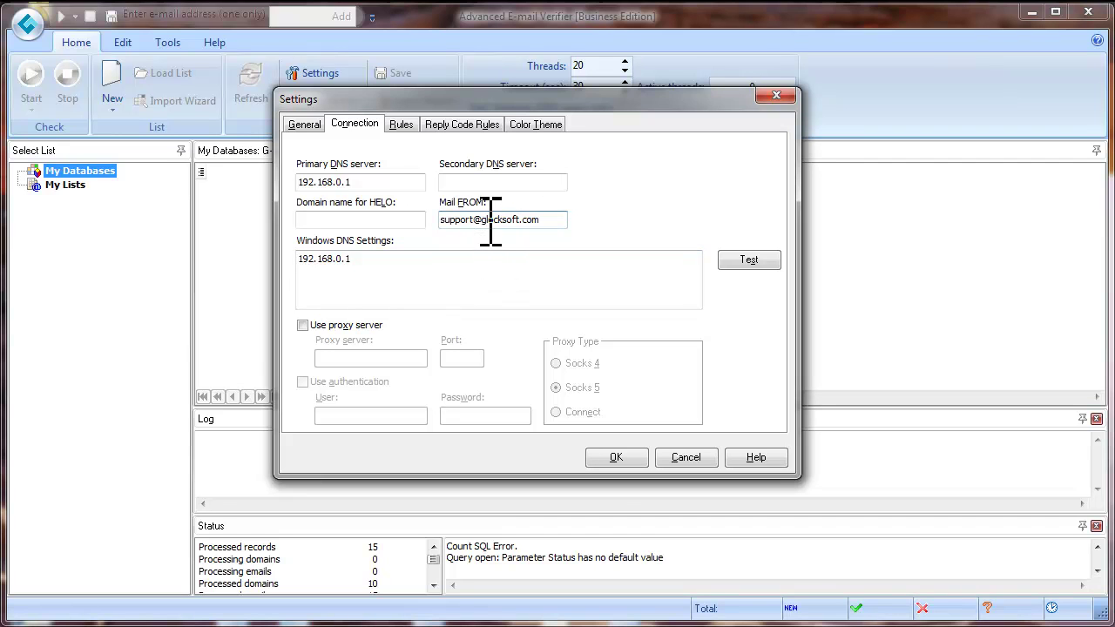
drag(482, 222, 547, 222)
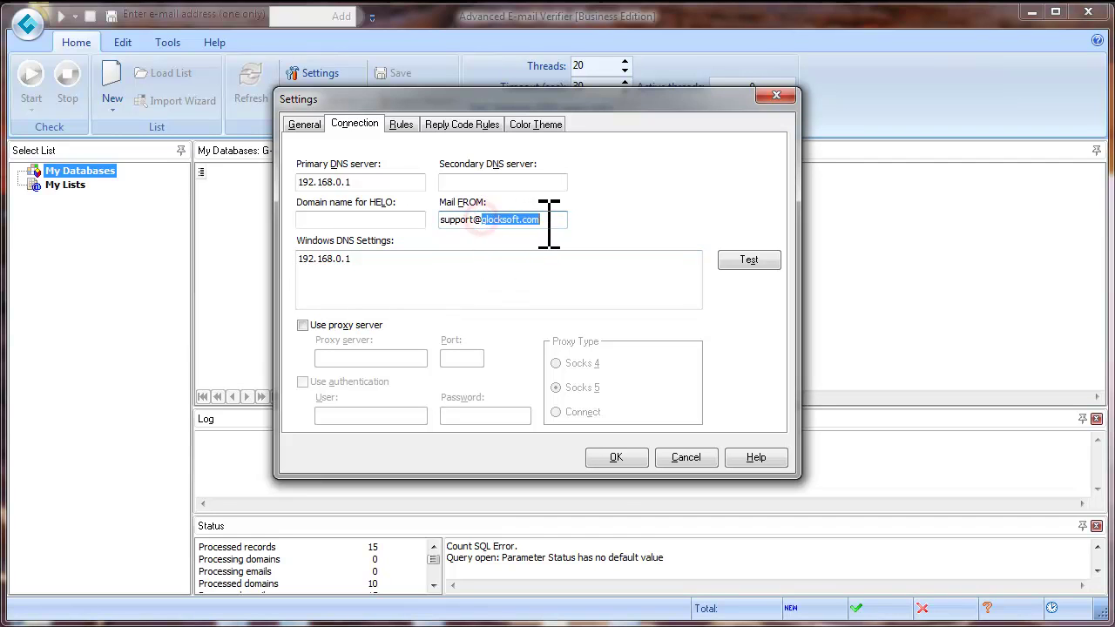
right_click(497, 219)
click(535, 277)
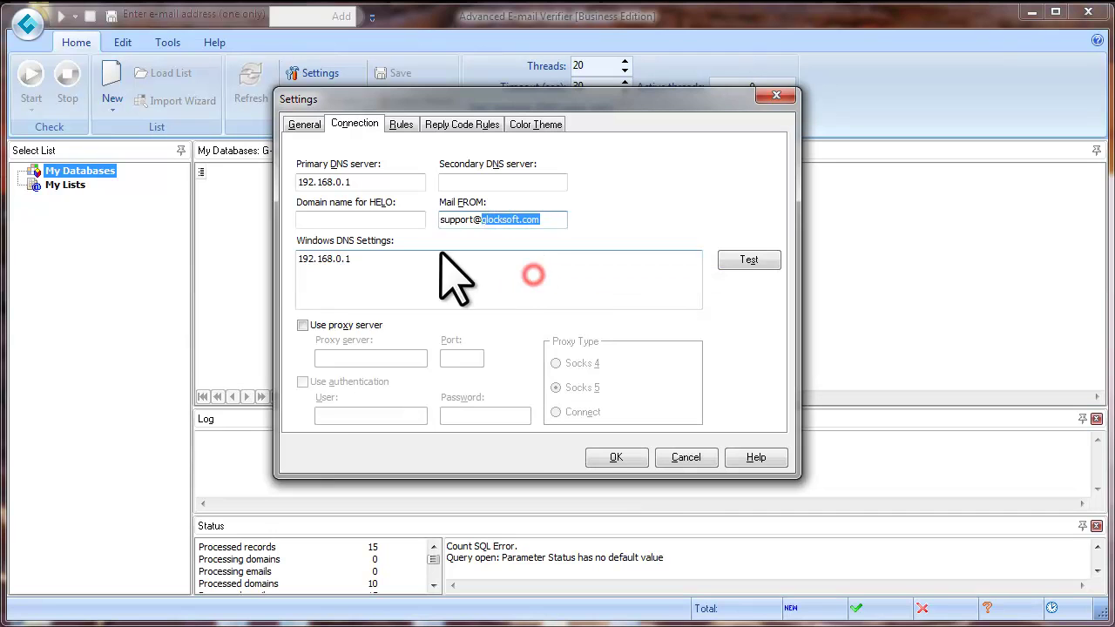
right_click(309, 221)
click(366, 297)
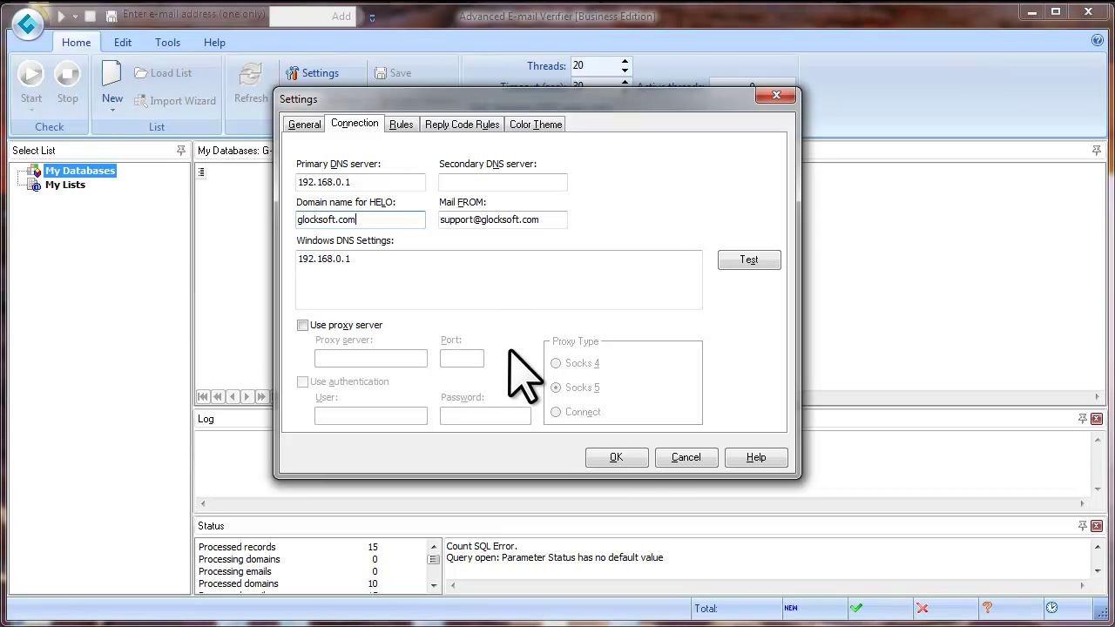
click(634, 452)
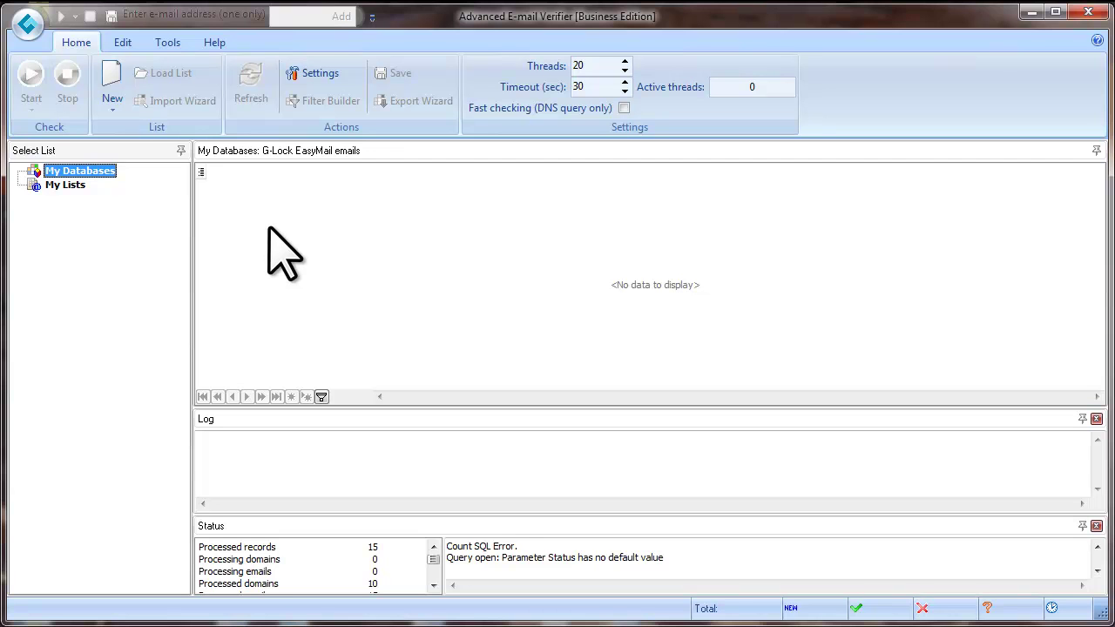
Create a new empty list named 'my emails' under My Lists.
click(113, 110)
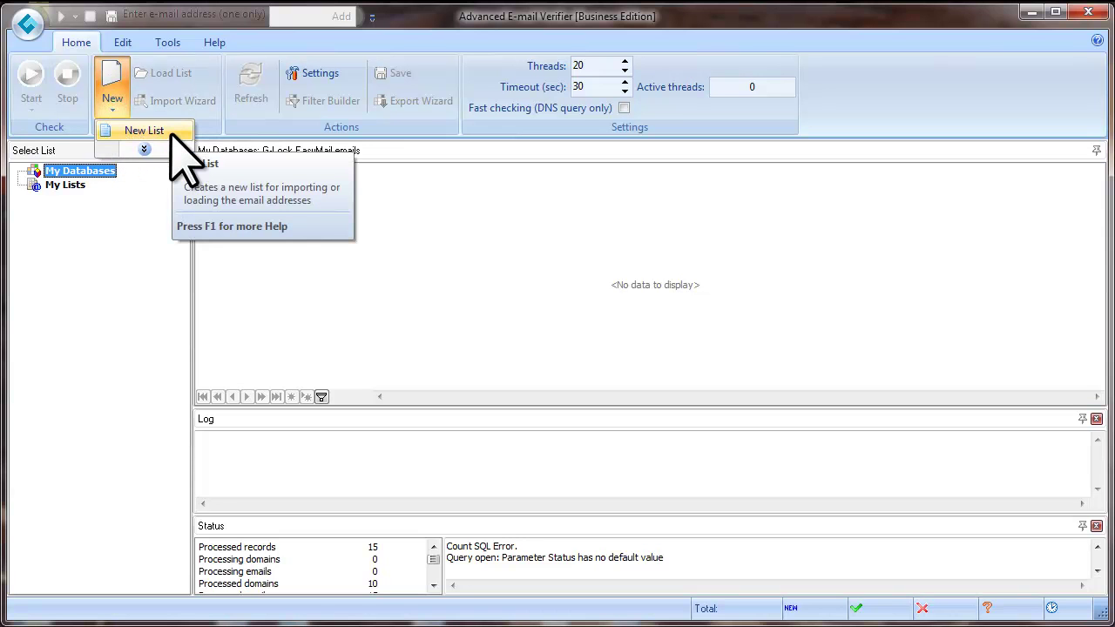
click(143, 130)
click(236, 179)
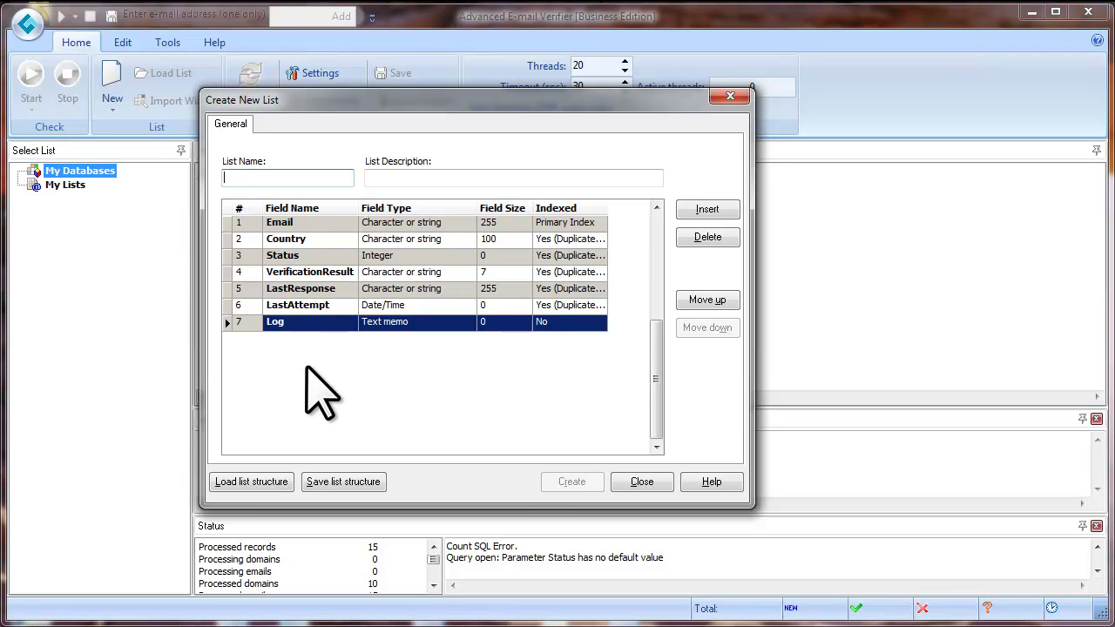
text(my e)
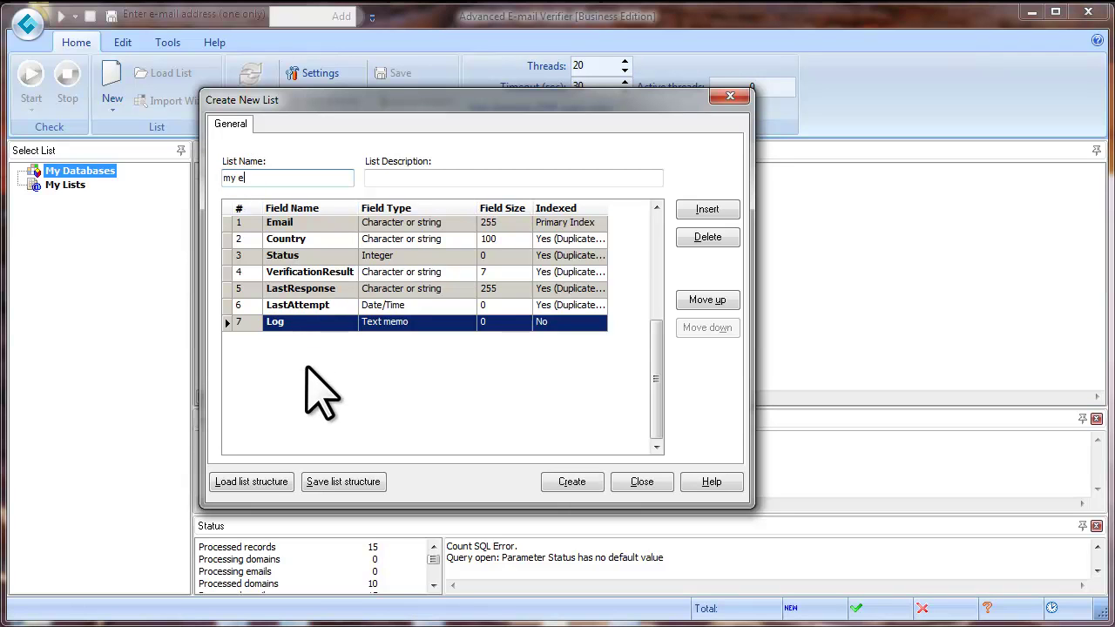
text(mails)
click(589, 484)
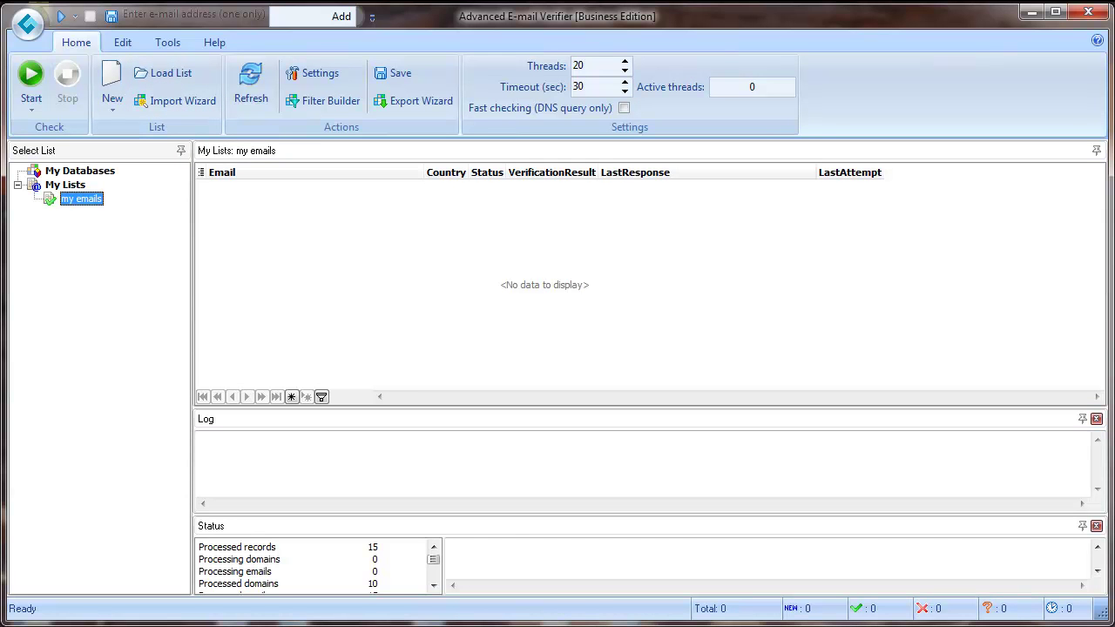
key(super+d)
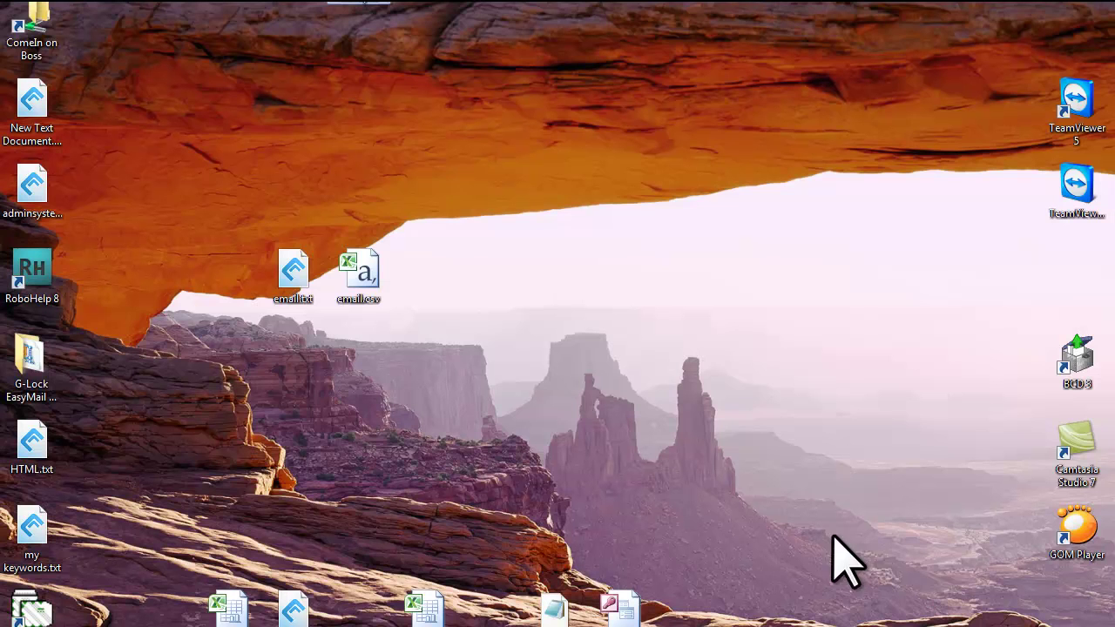
double_click(280, 298)
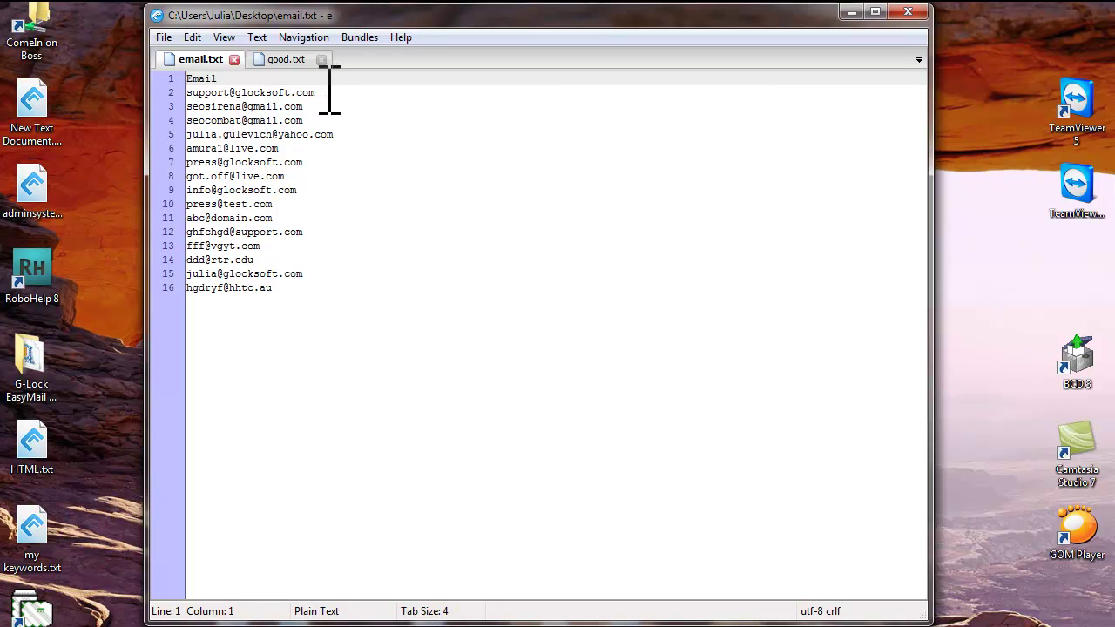
drag(317, 92, 187, 78)
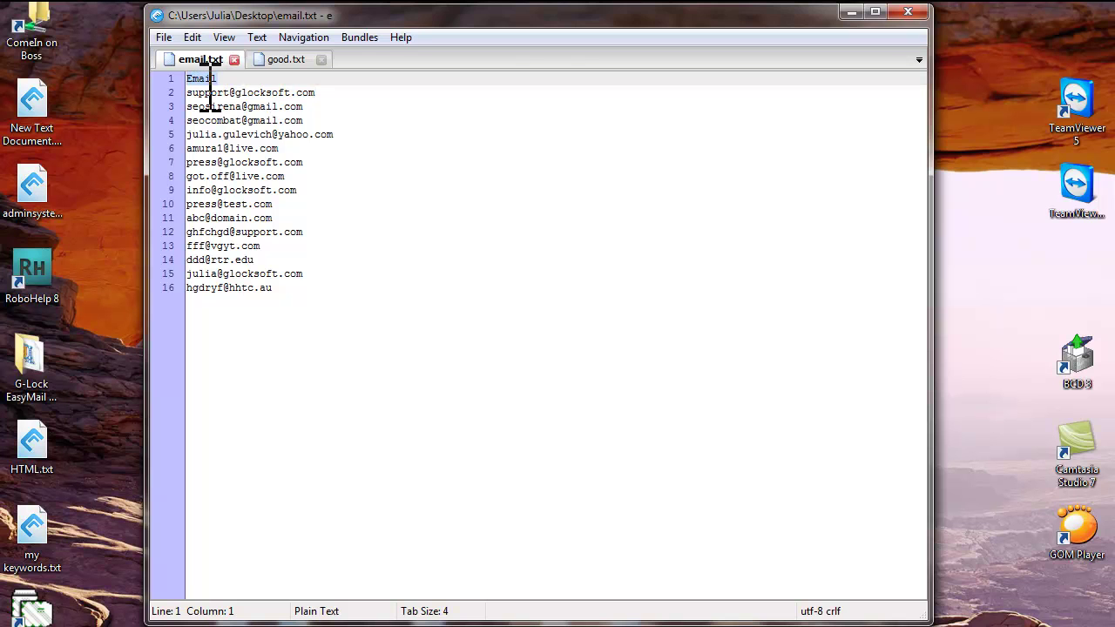
click(907, 12)
key(alt+Tab)
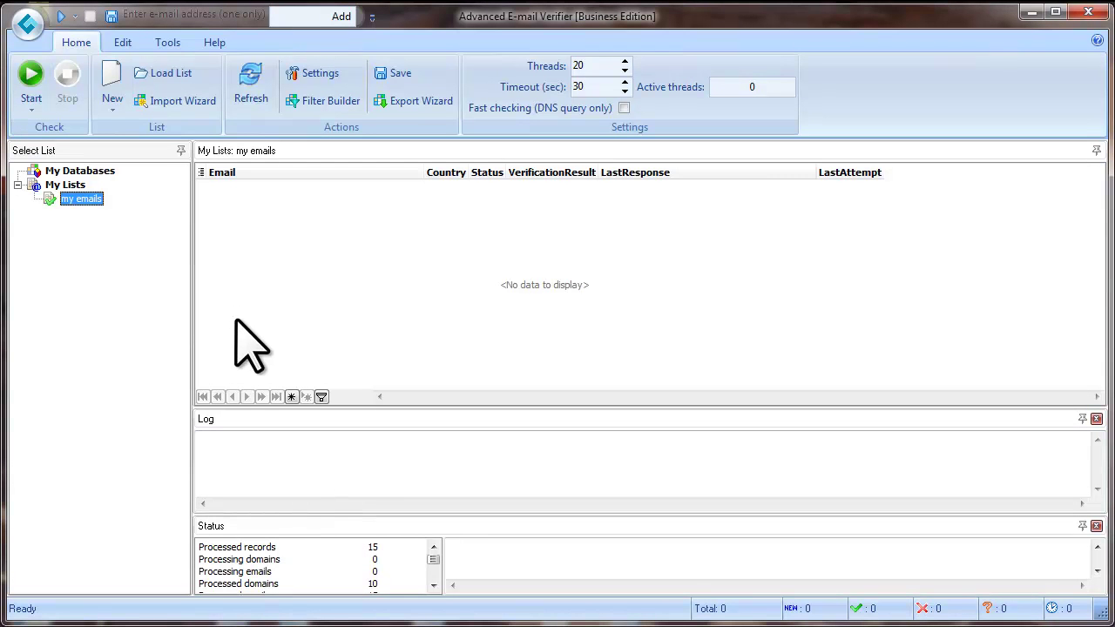
Load the 15 addresses from email.txt on the Desktop into the my emails list.
click(170, 77)
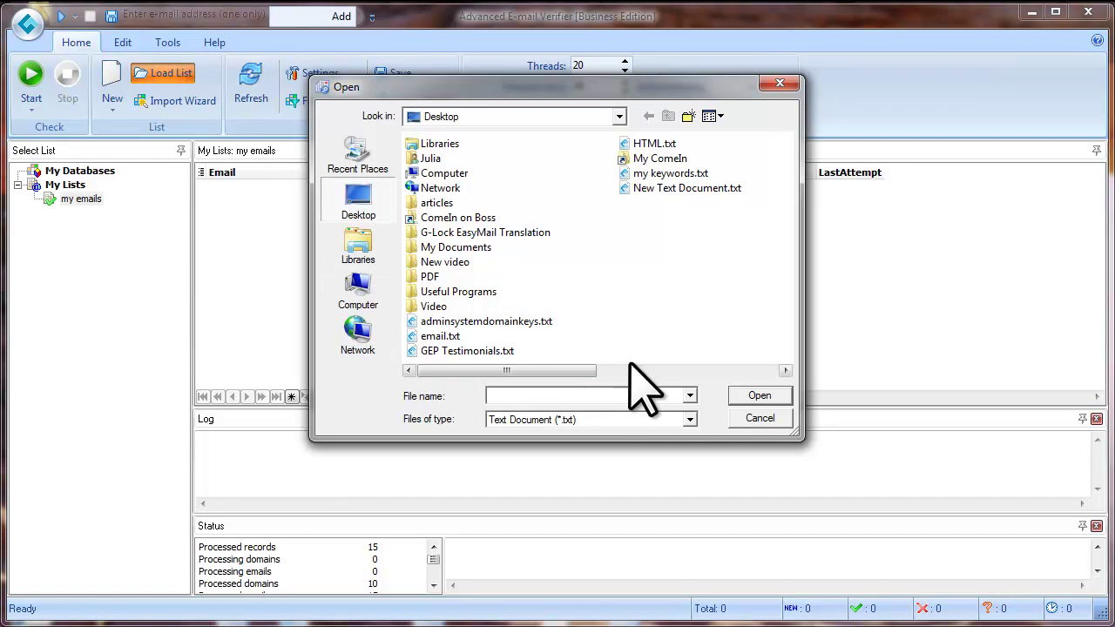
click(445, 337)
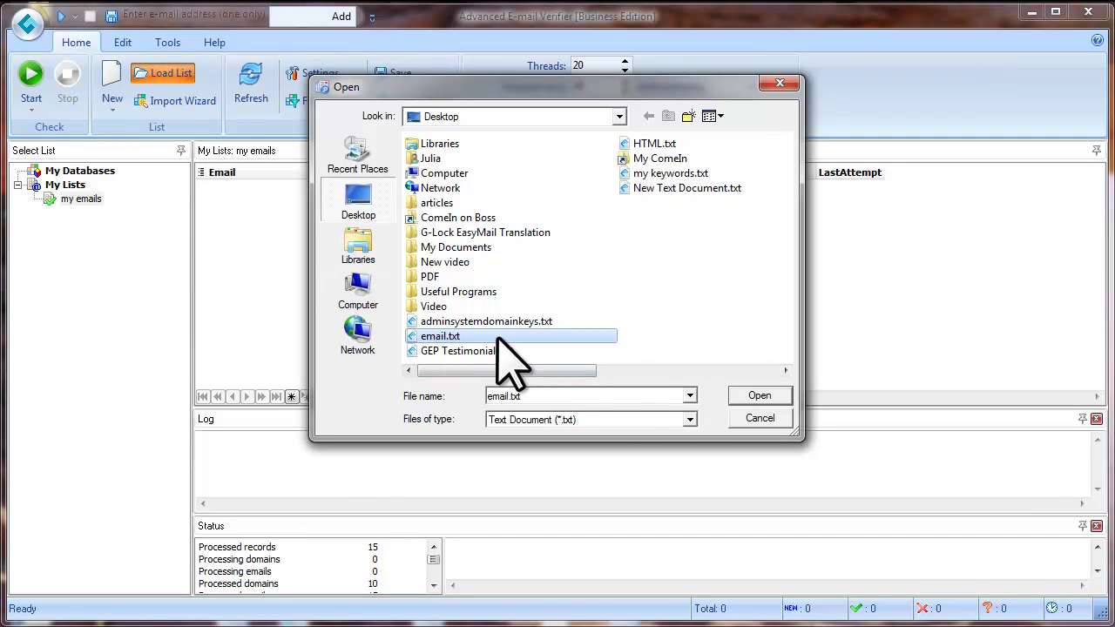
click(782, 402)
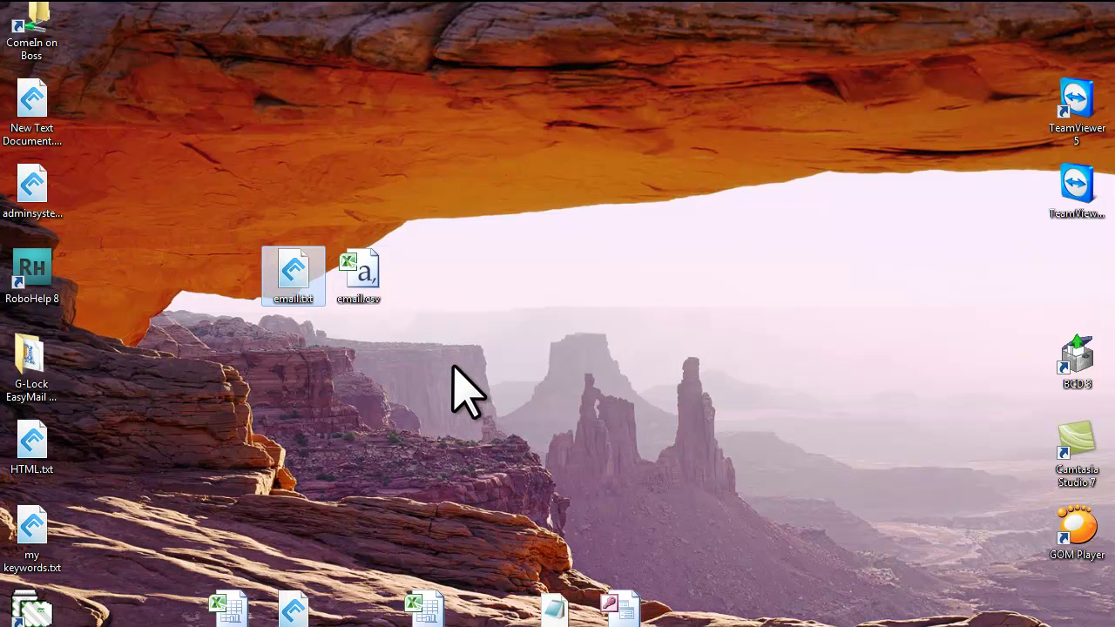
double_click(357, 287)
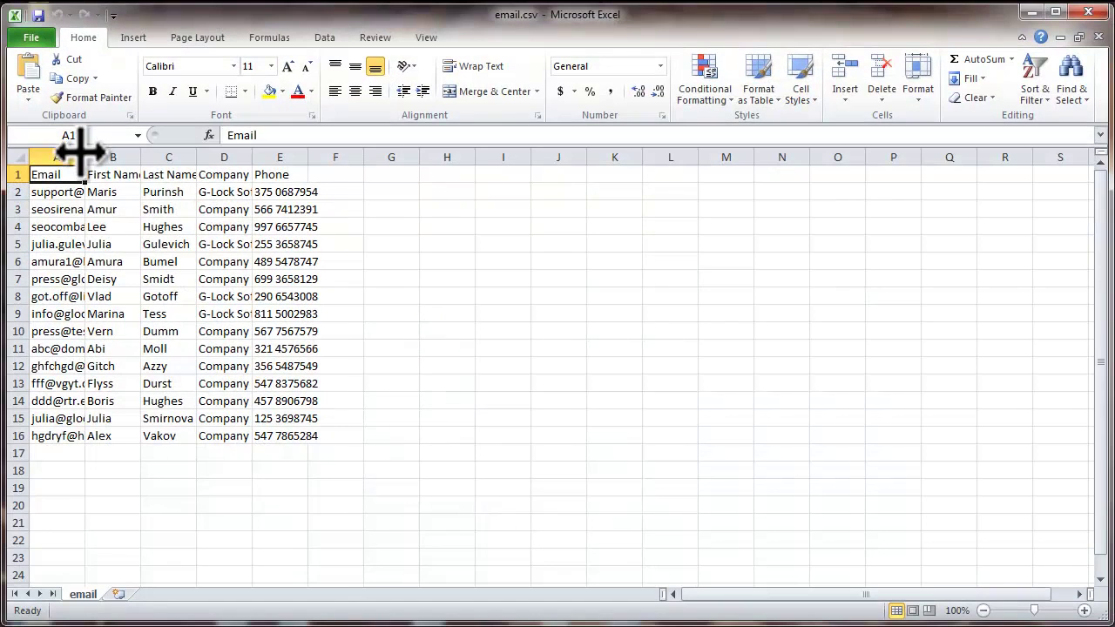
drag(84, 156, 354, 156)
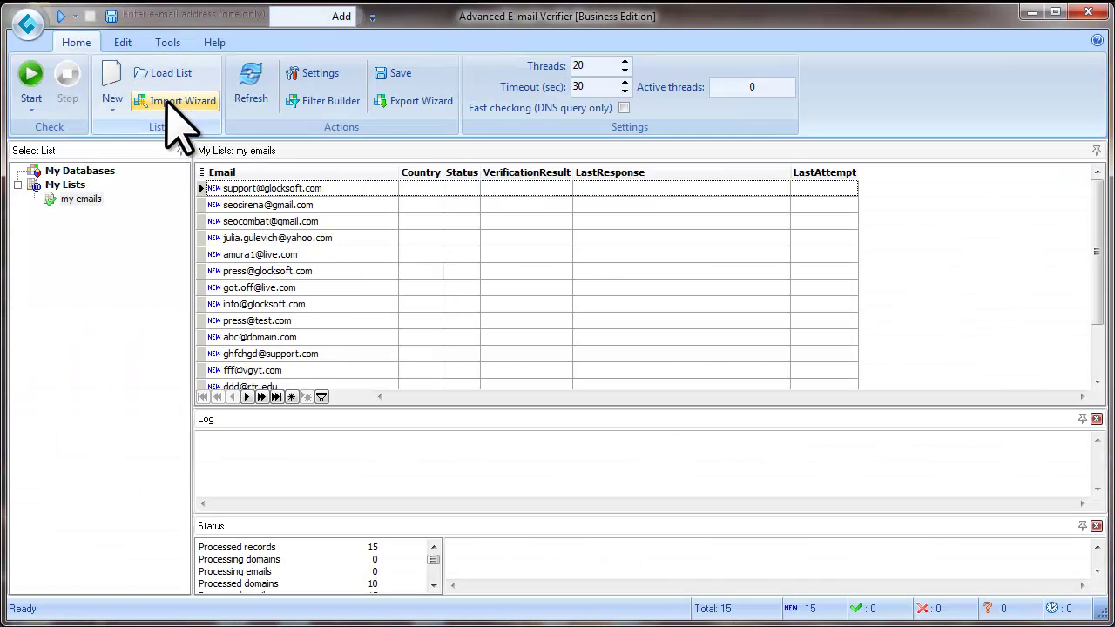
Begin creating a second new list, 'my emails 2', from the New menu.
click(111, 109)
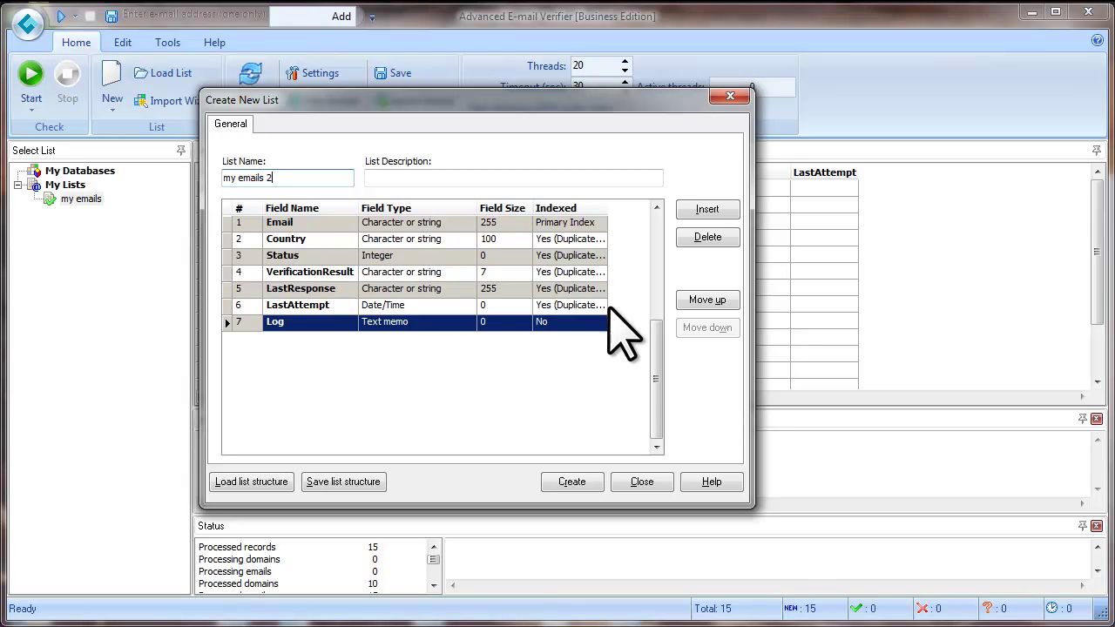
Add custom fields First_Name, Last_Name, Company and Phone, then create the 'my emails 2' list.
drag(608, 206, 627, 206)
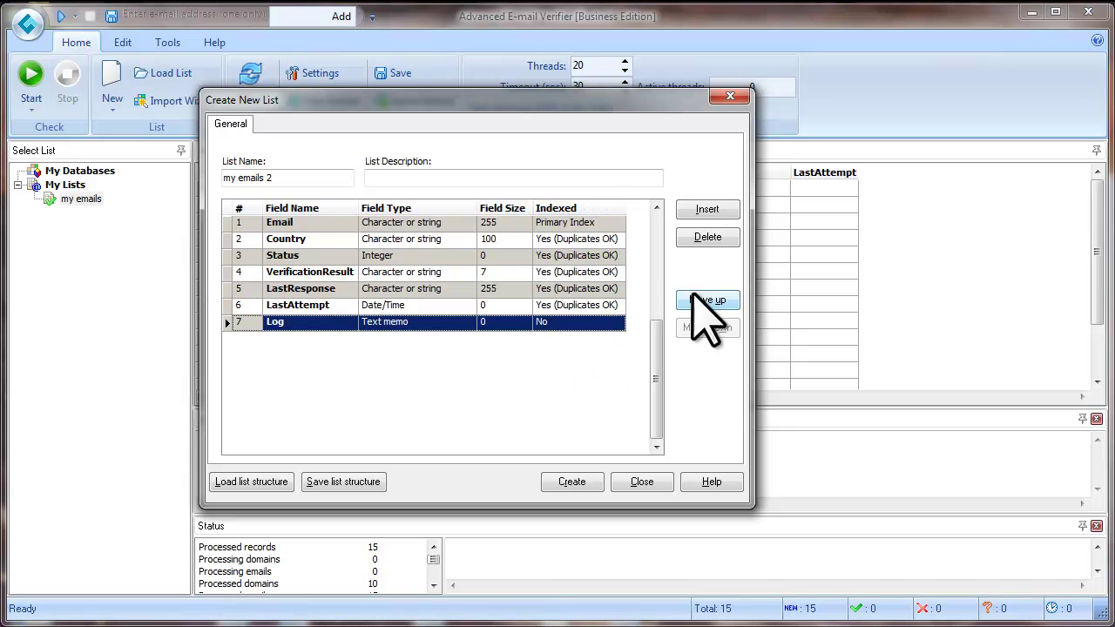
click(723, 211)
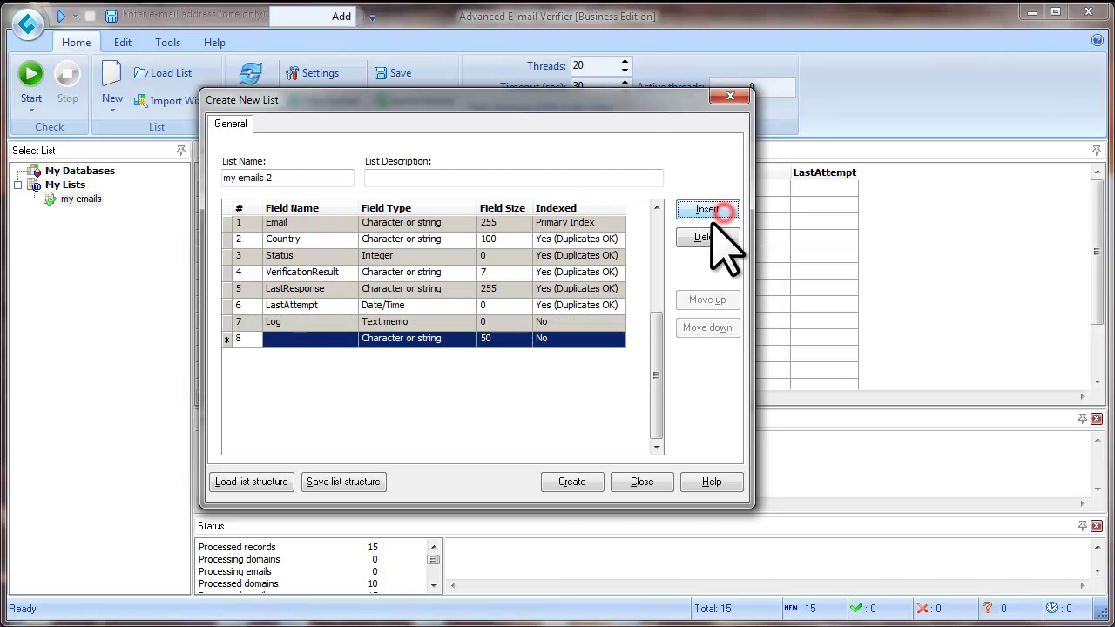
click(278, 340)
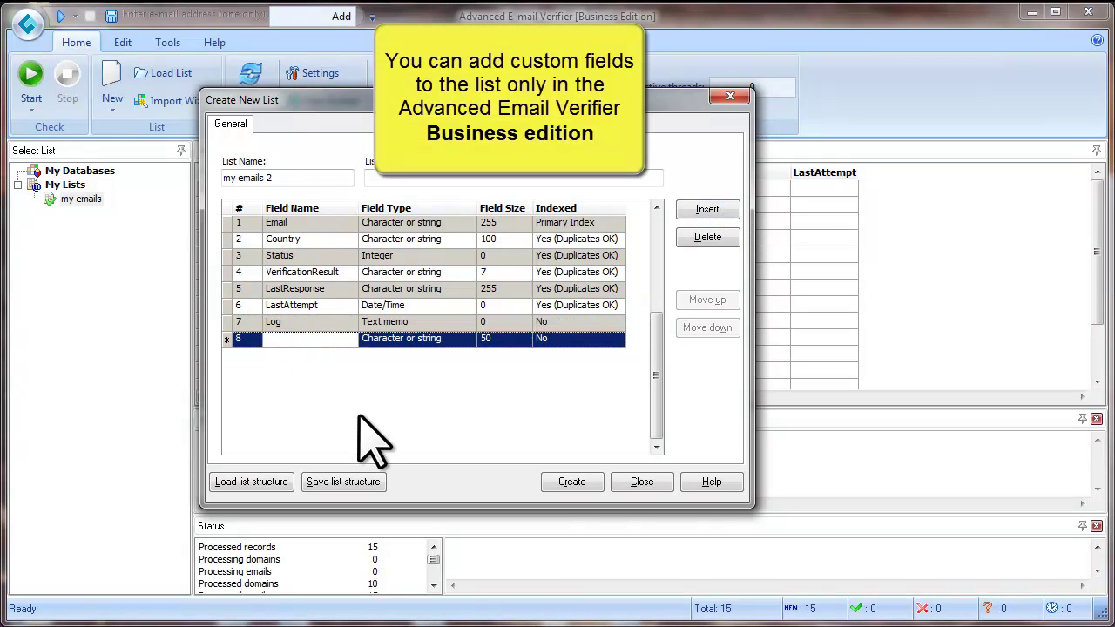
text(First_Name)
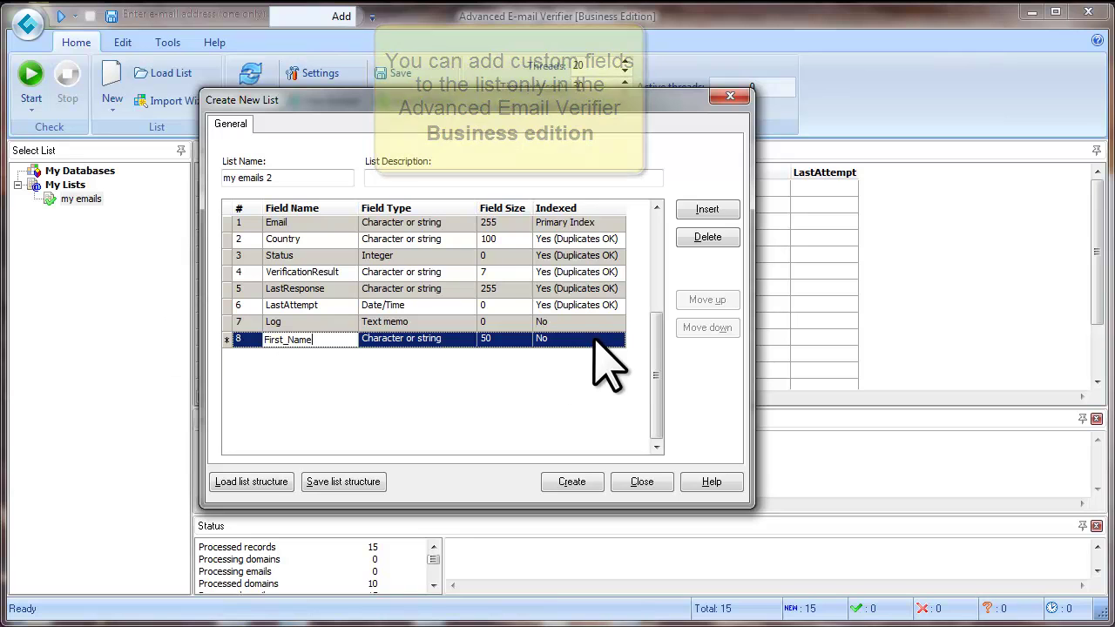
click(708, 211)
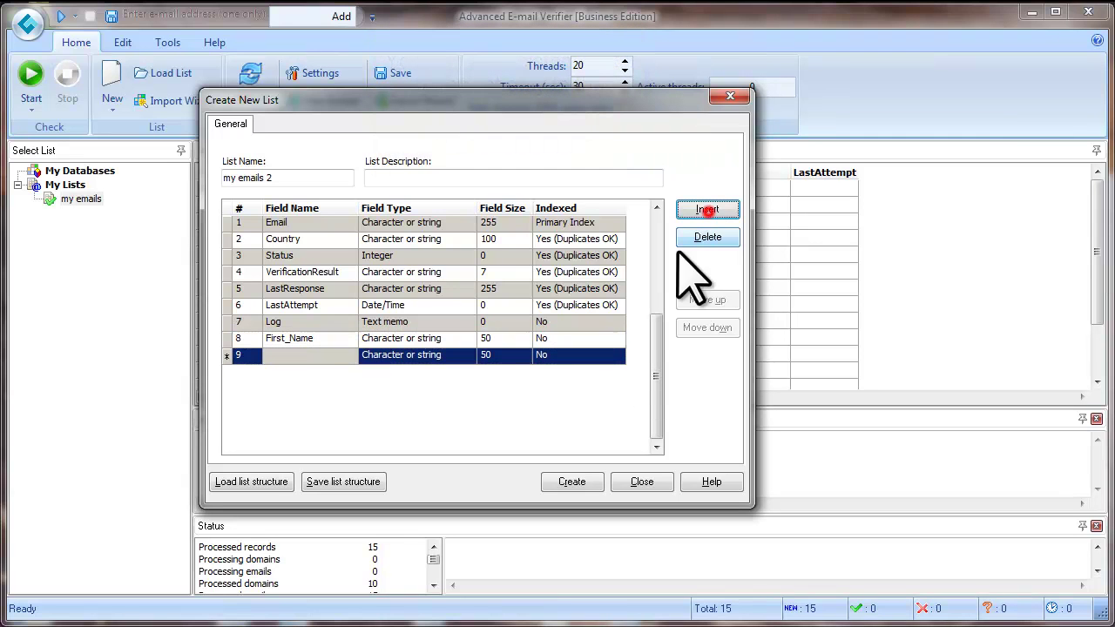
click(332, 354)
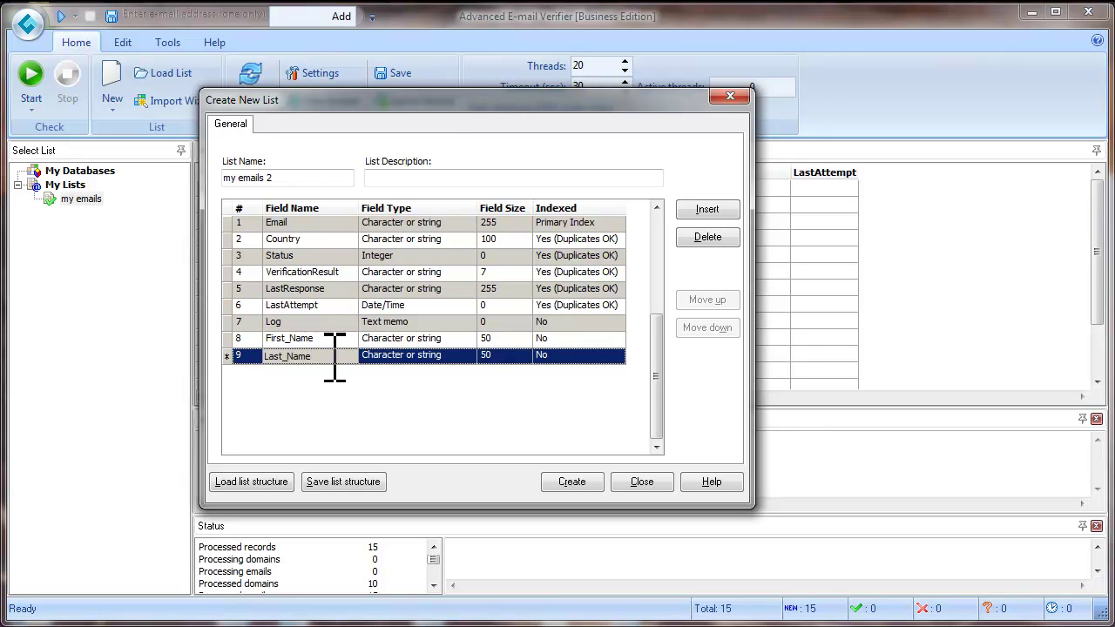
click(702, 210)
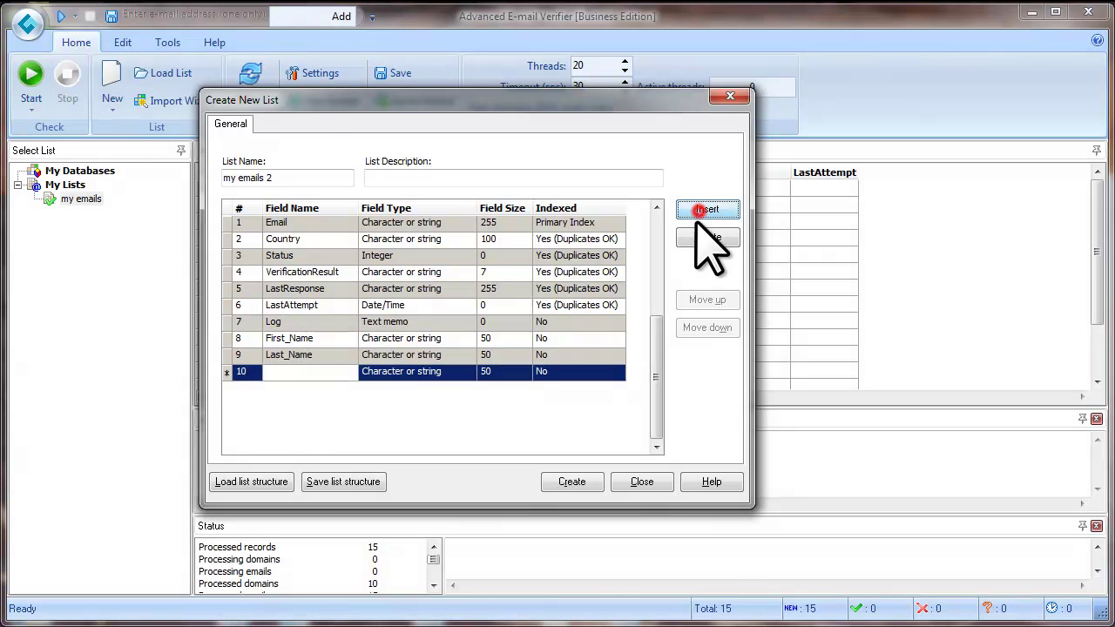
click(272, 373)
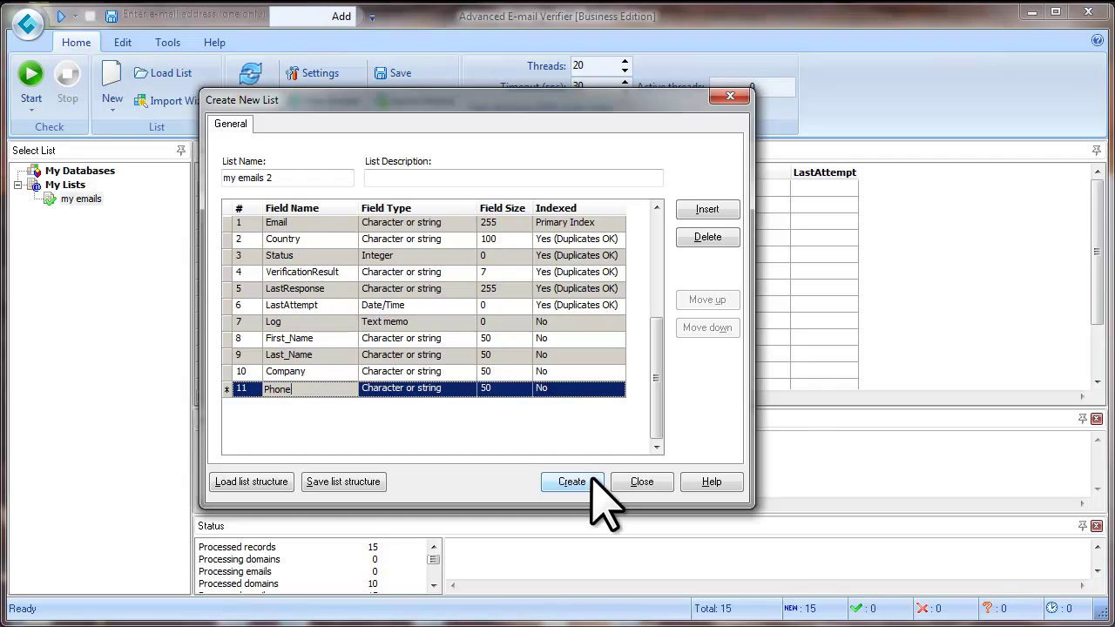
click(590, 481)
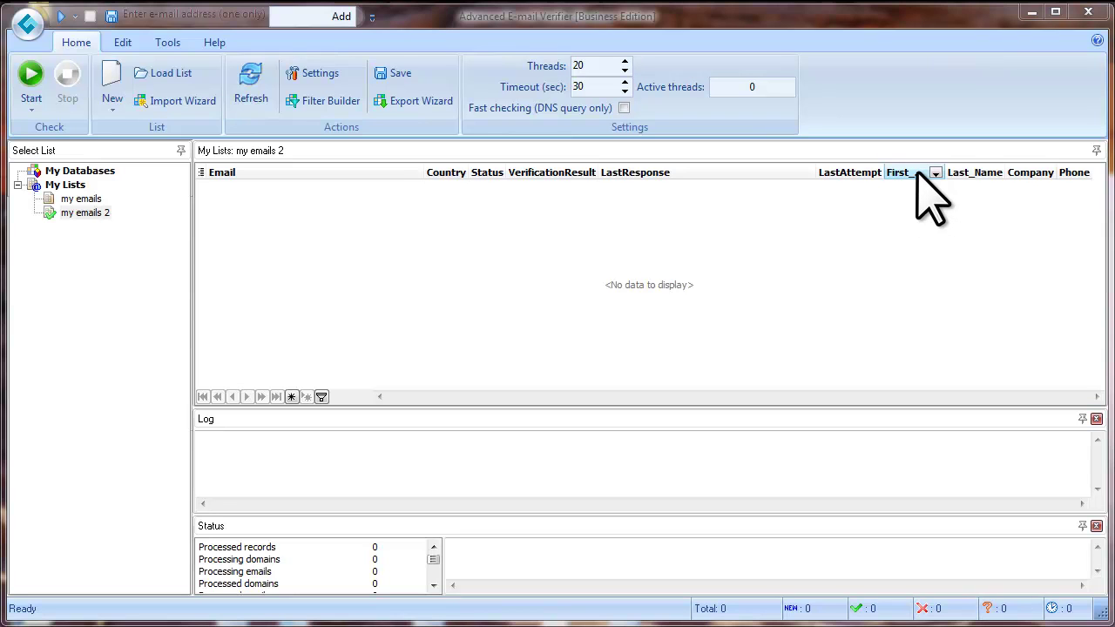
Move the First_Name, Last_Name, Company and Phone columns to sit right after Email.
click(918, 172)
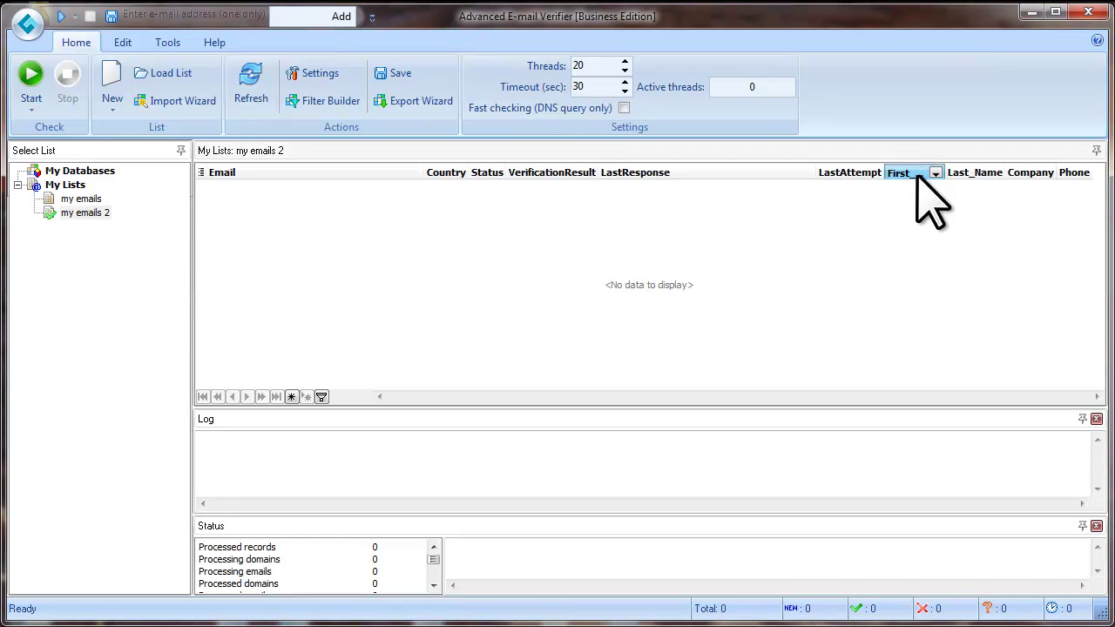
drag(917, 180, 426, 182)
drag(967, 174, 501, 187)
drag(1034, 172, 553, 183)
drag(1064, 173, 552, 185)
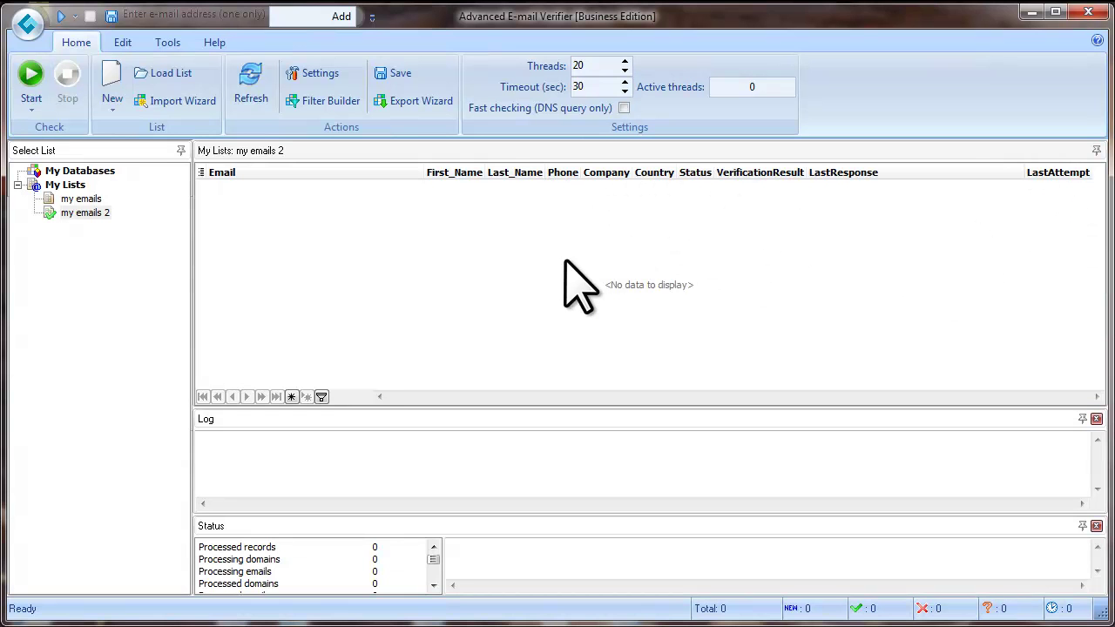
Start a Text and CSV file import with email.csv as the source file.
click(185, 105)
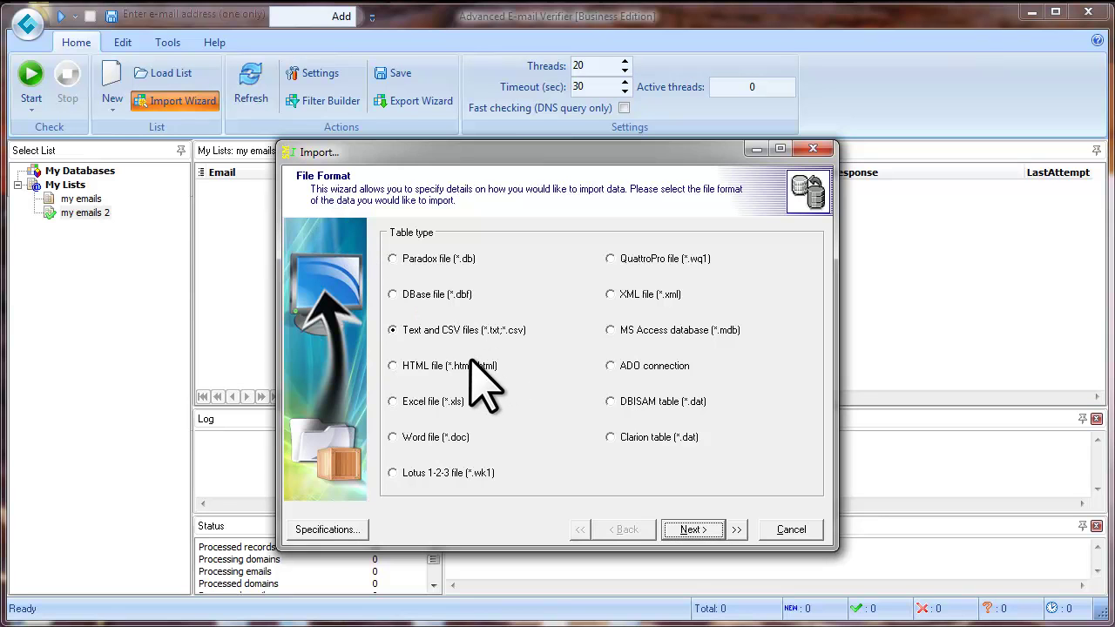
click(392, 330)
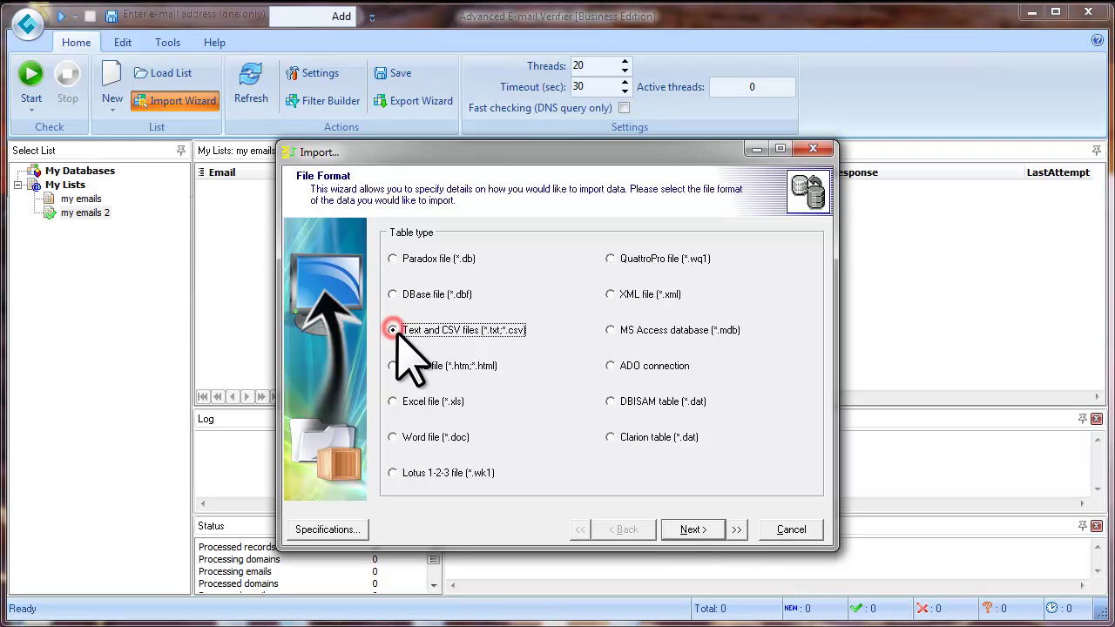
click(716, 529)
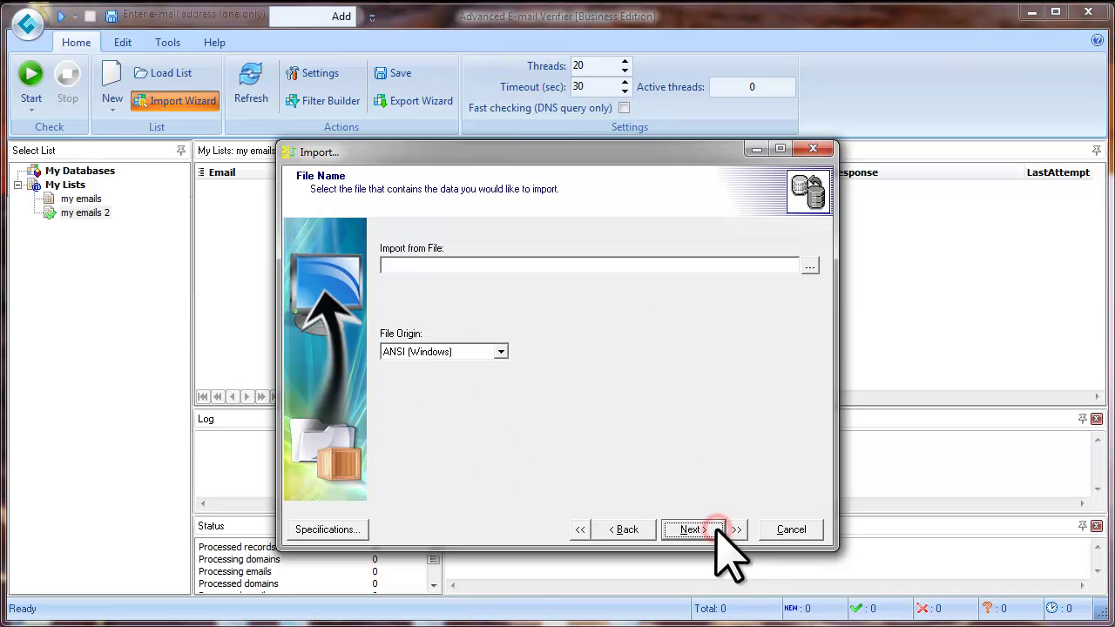
click(809, 267)
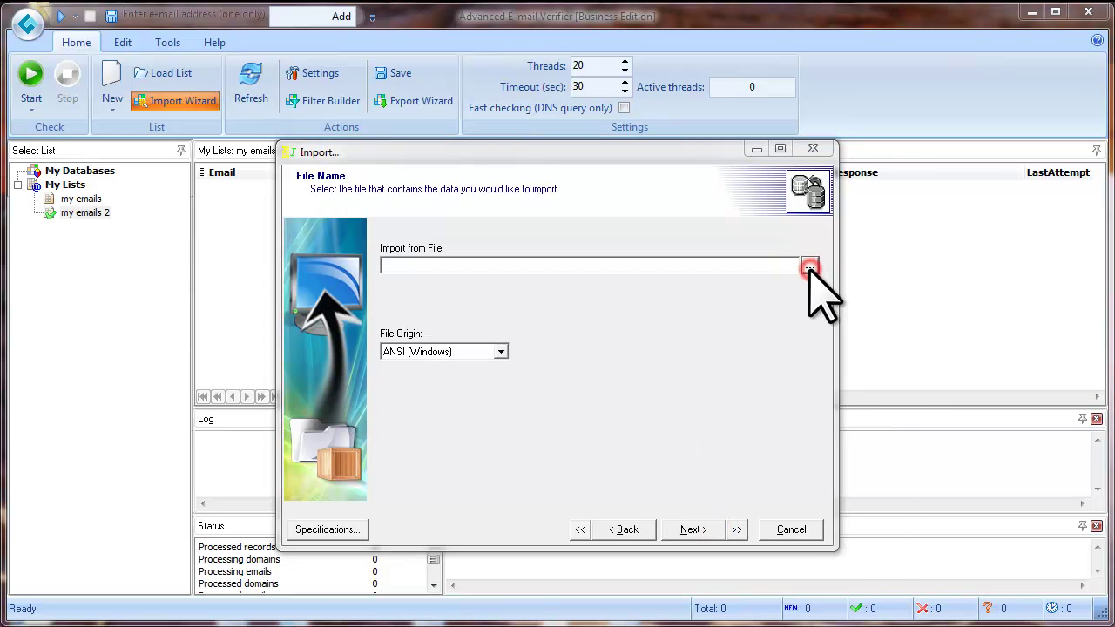
click(482, 501)
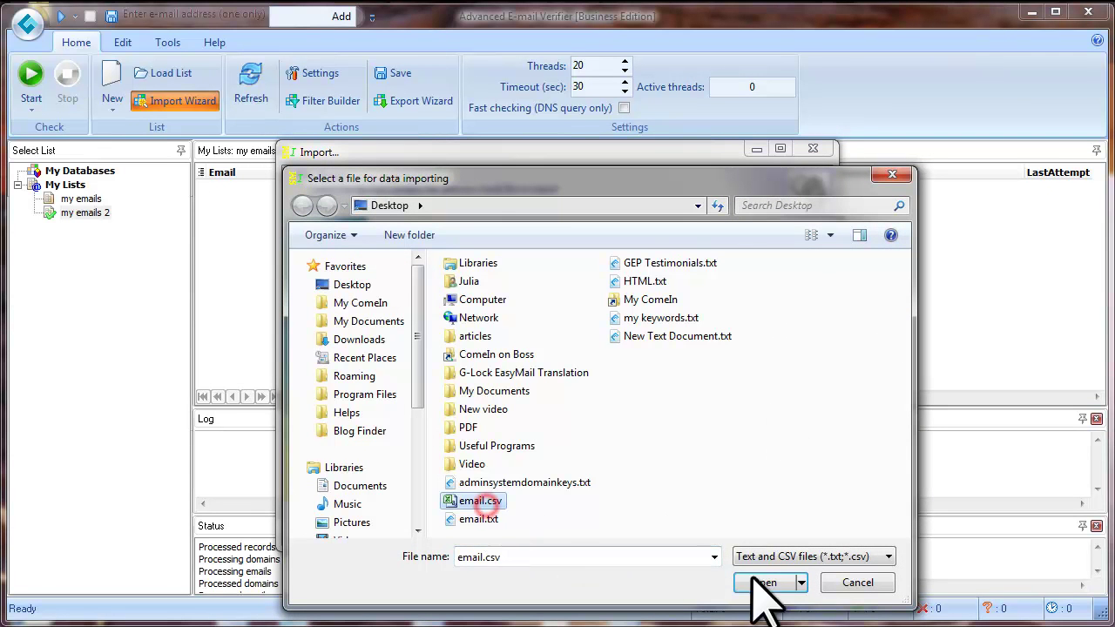
click(766, 582)
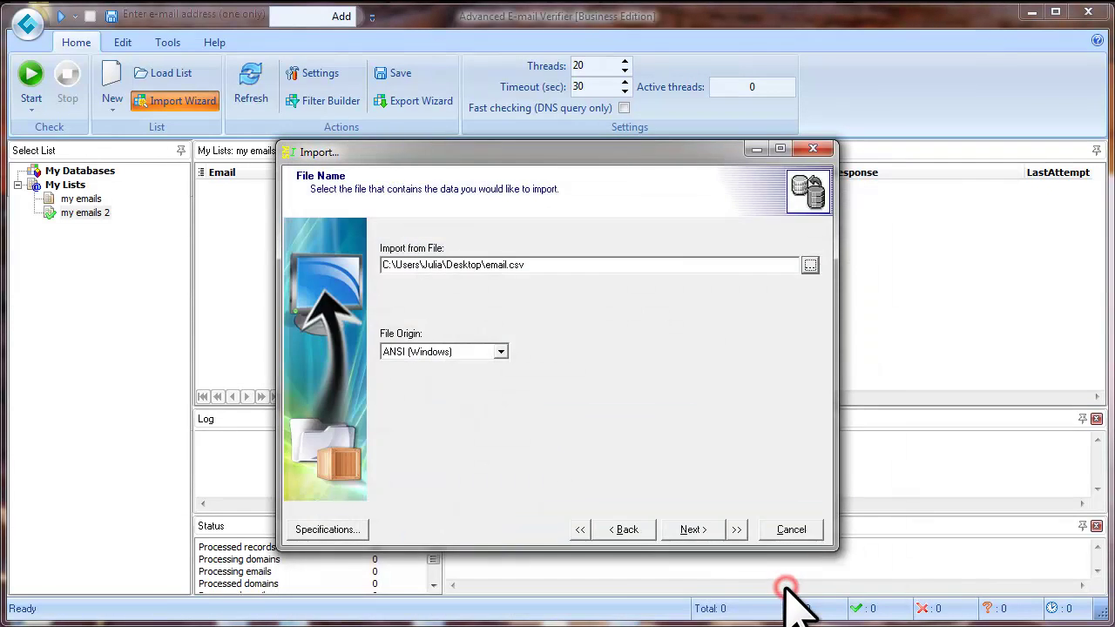
Keep the comma-delimited format, set the first row to 2, and proceed to the preview.
click(715, 529)
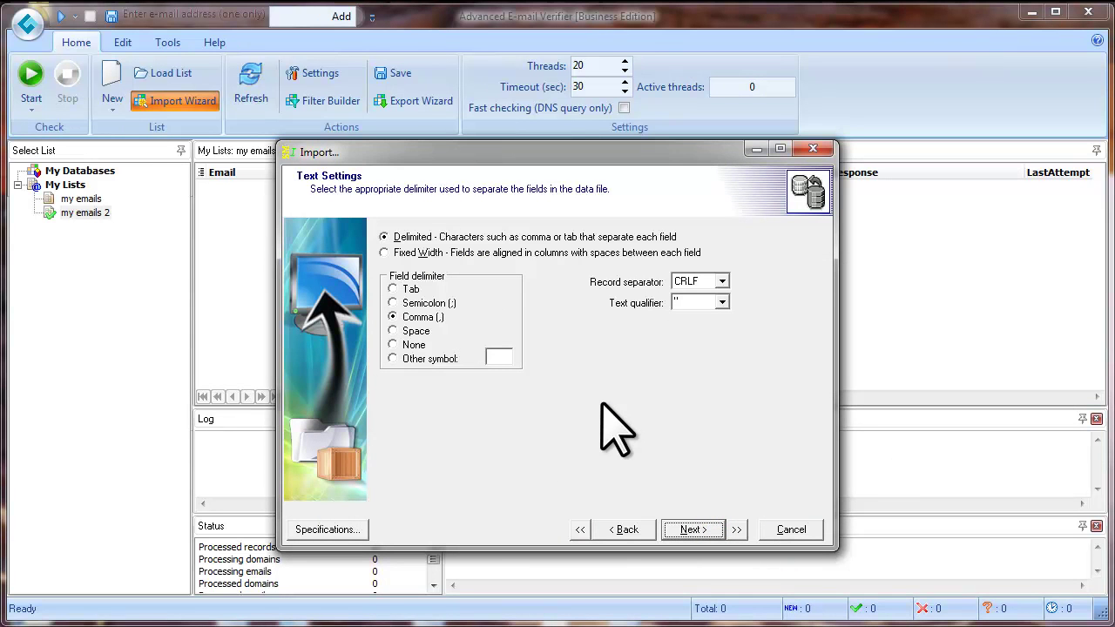
click(384, 237)
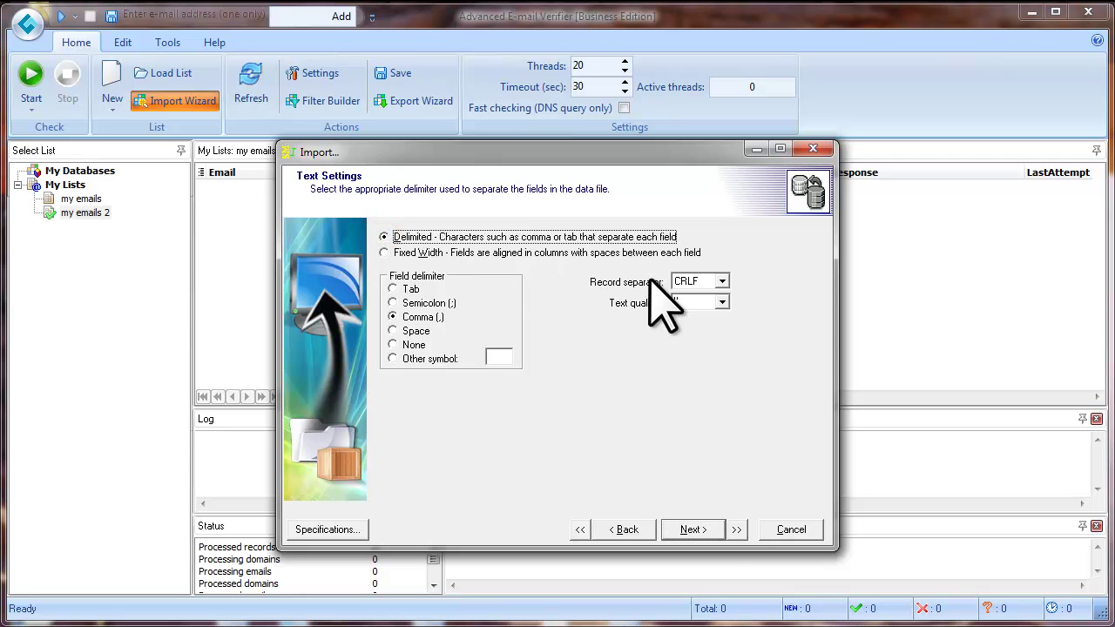
click(705, 530)
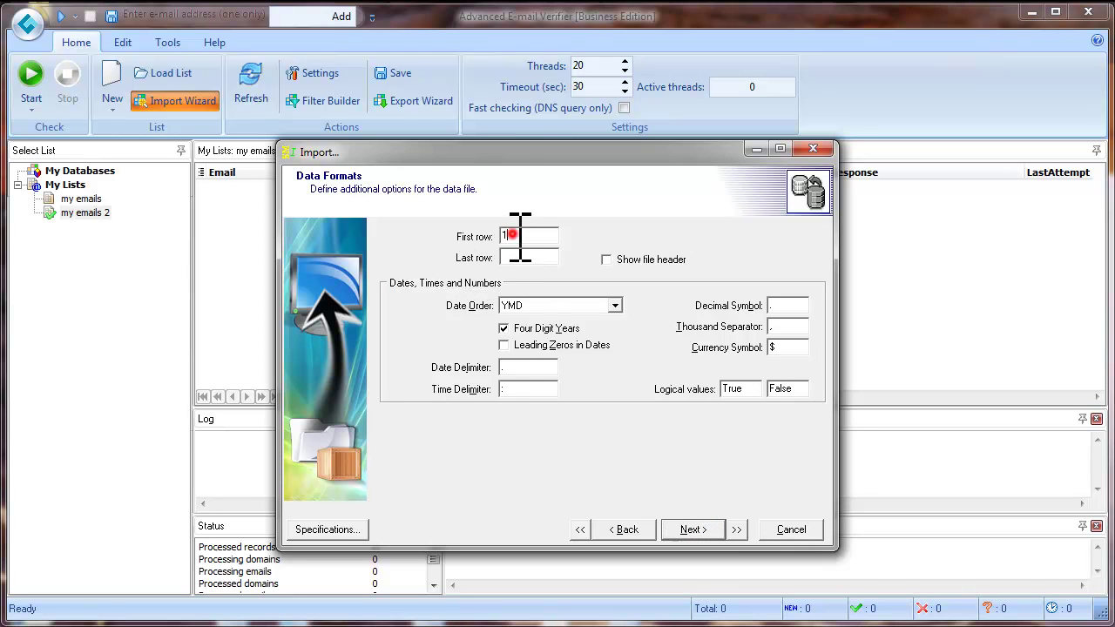
drag(519, 235, 483, 231)
text(2)
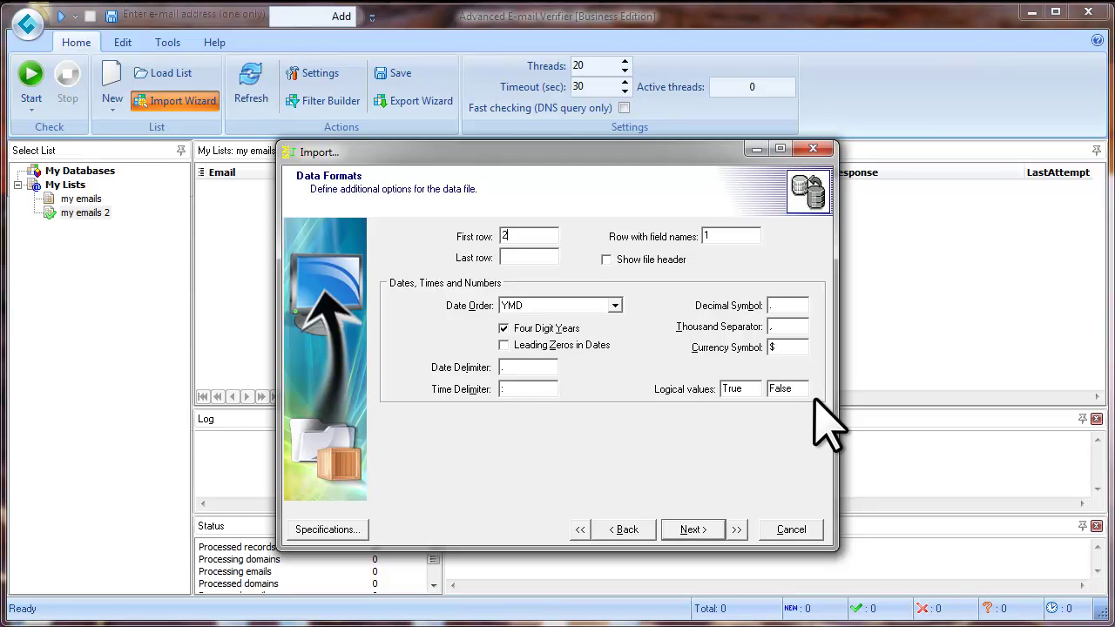
click(712, 528)
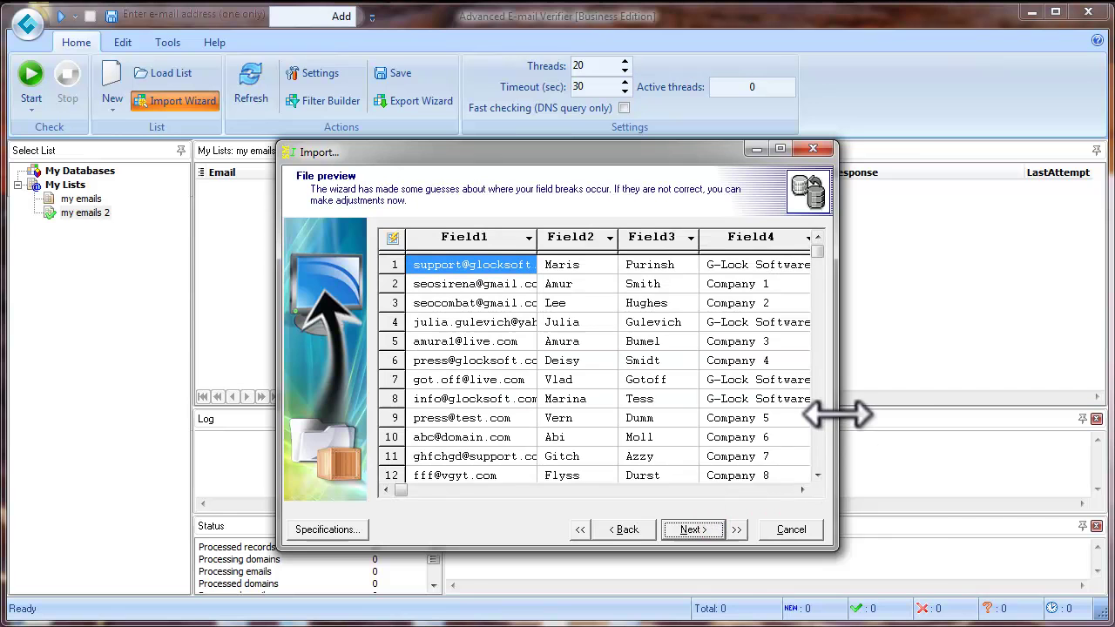
Map the import columns to Email, First_Name, Last_Name, Company and Phone.
drag(837, 414, 947, 416)
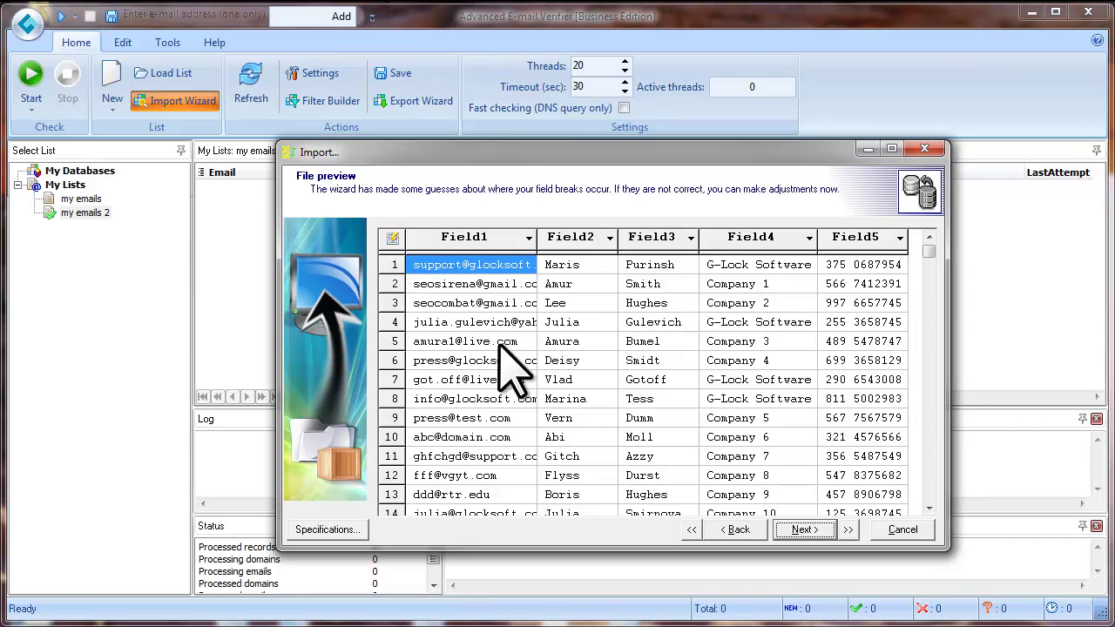
click(393, 240)
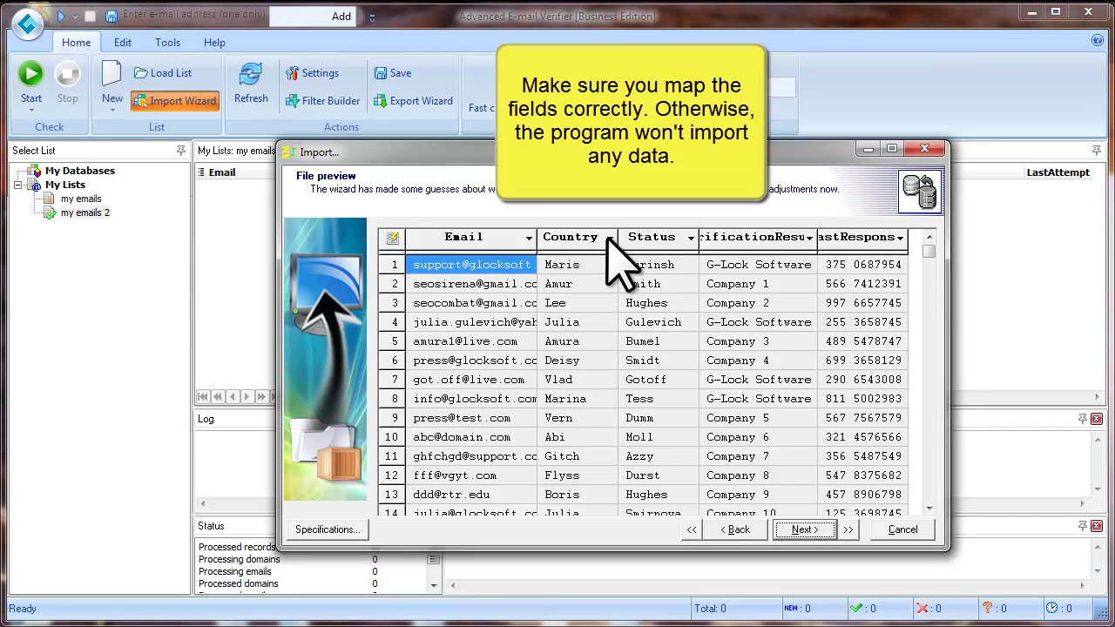
click(610, 238)
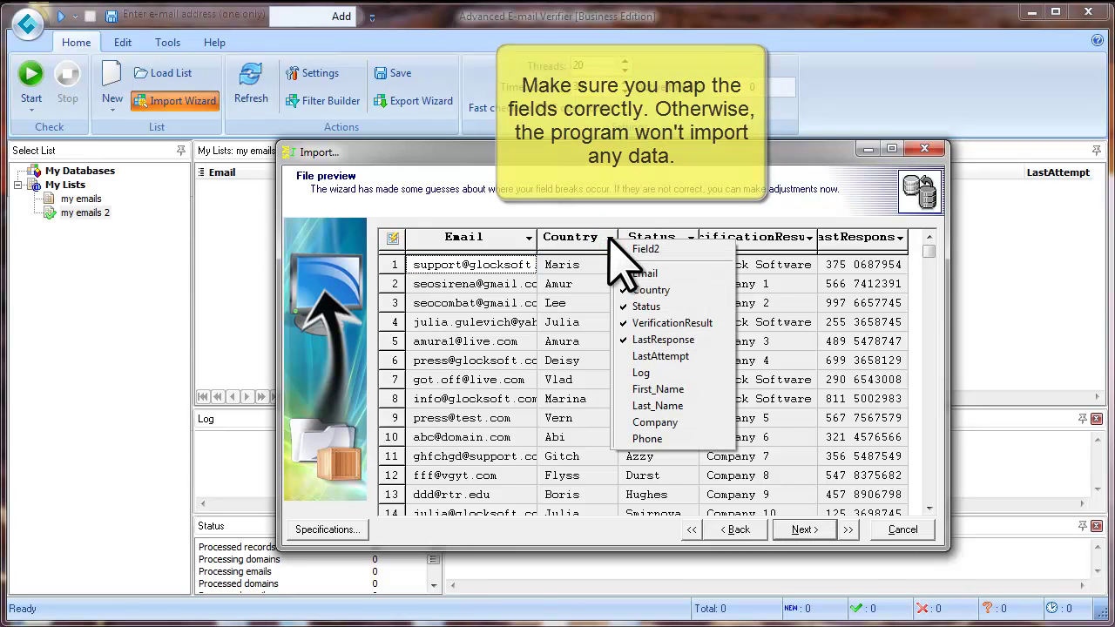
click(690, 389)
click(687, 238)
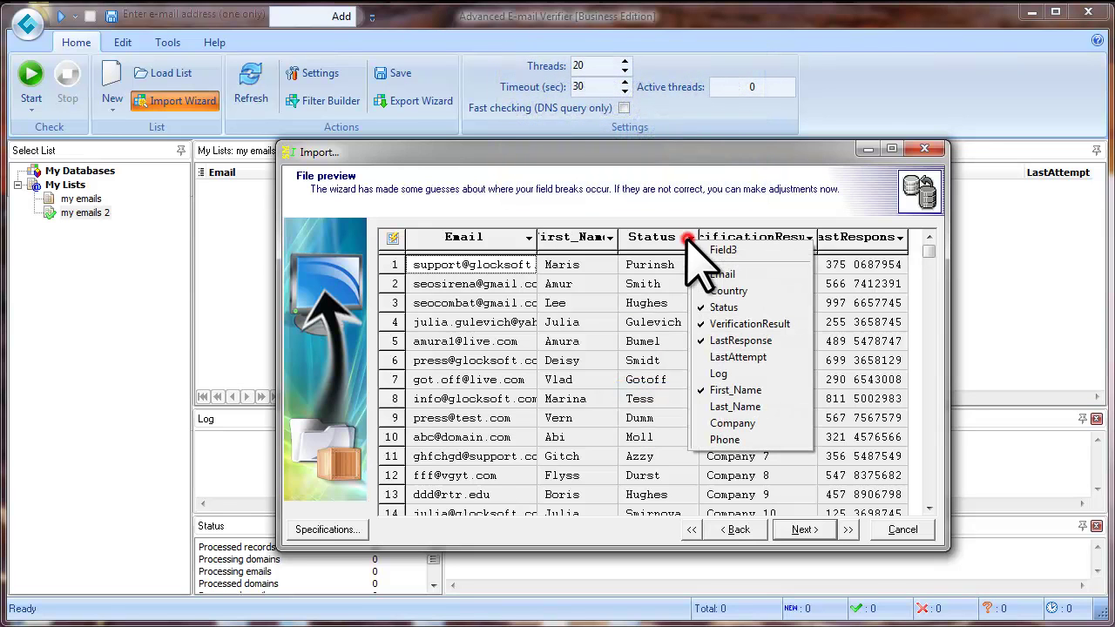
click(773, 406)
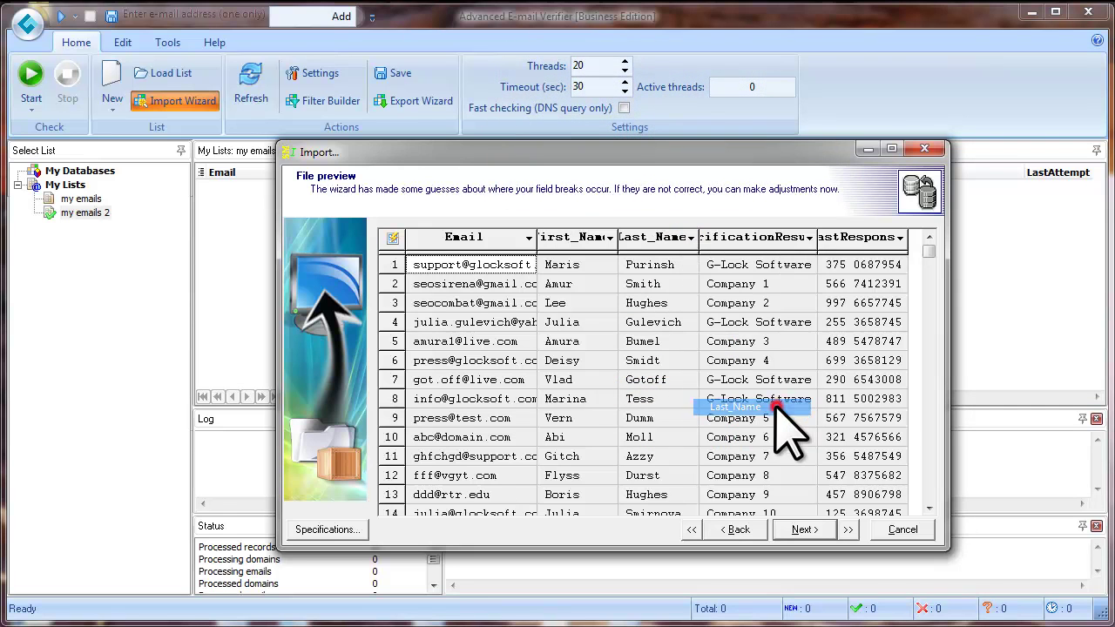
click(808, 238)
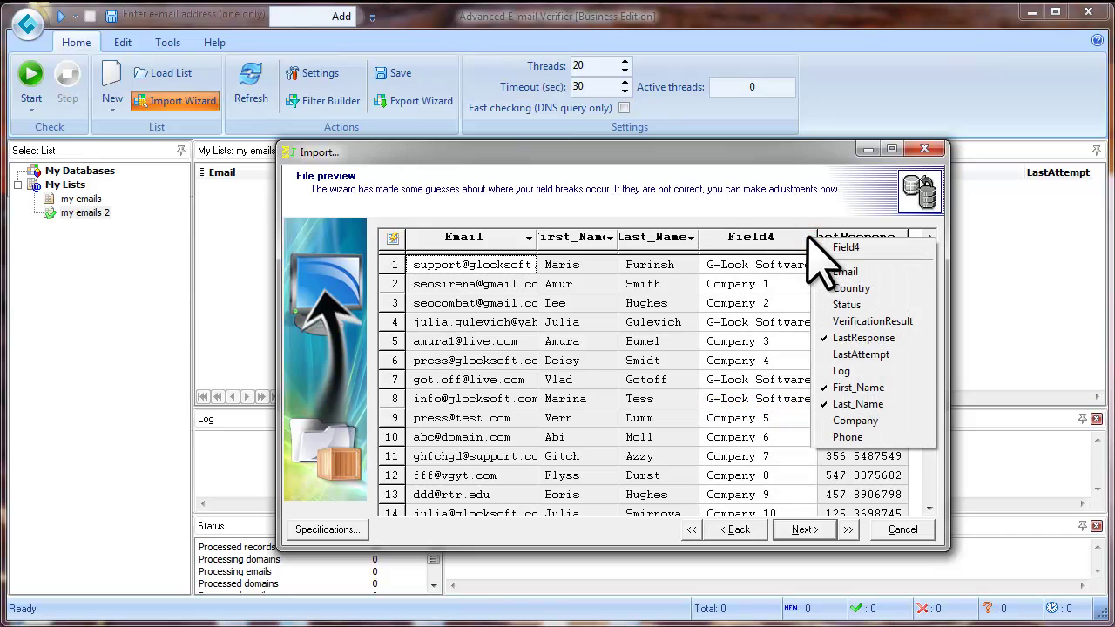
click(873, 422)
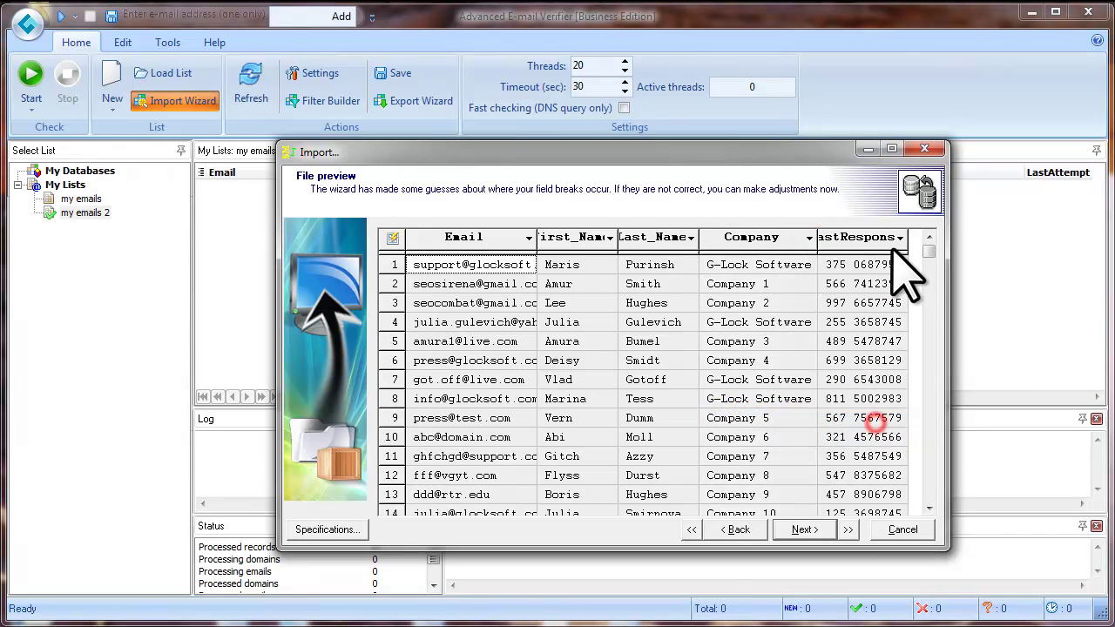
click(901, 237)
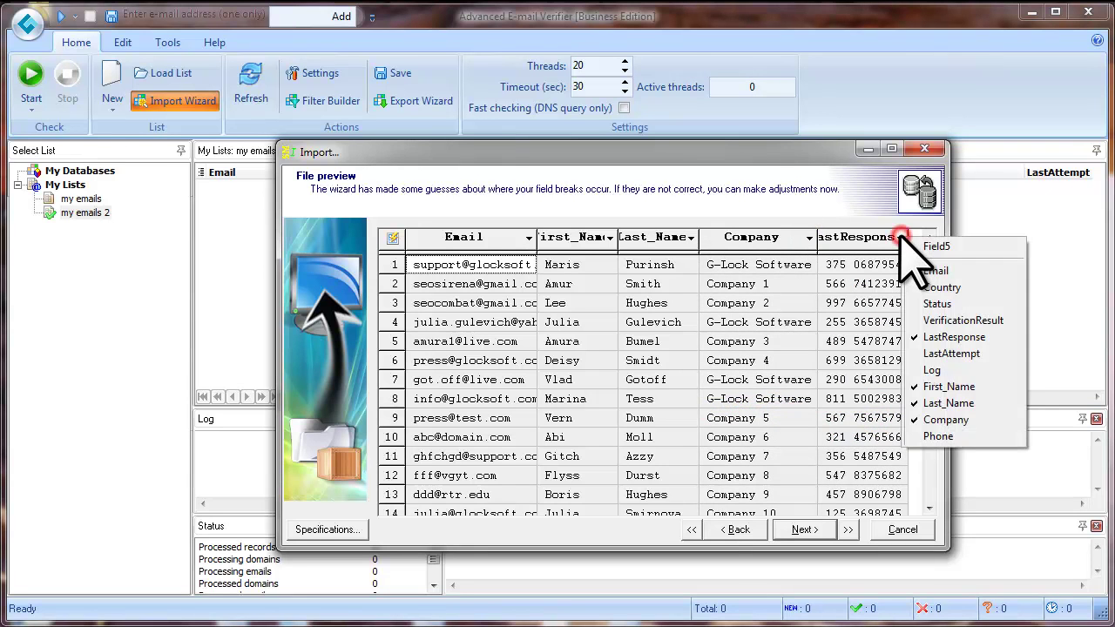
click(930, 435)
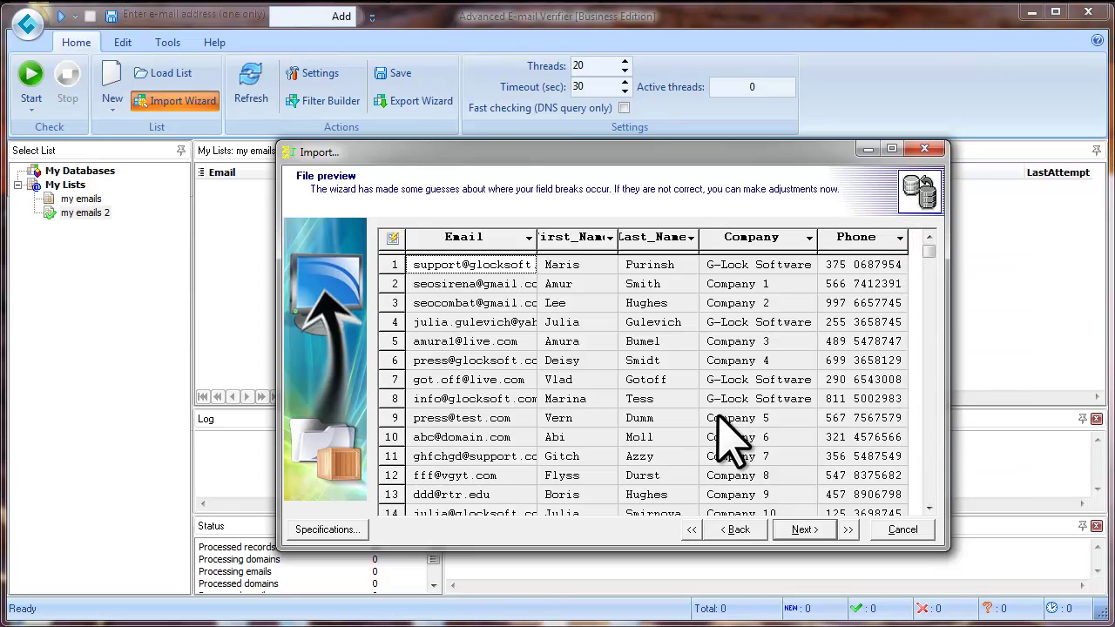
Advance the import wizard to Summary, widening the First_Name, Last_Name, Email and Phone preview columns.
click(808, 528)
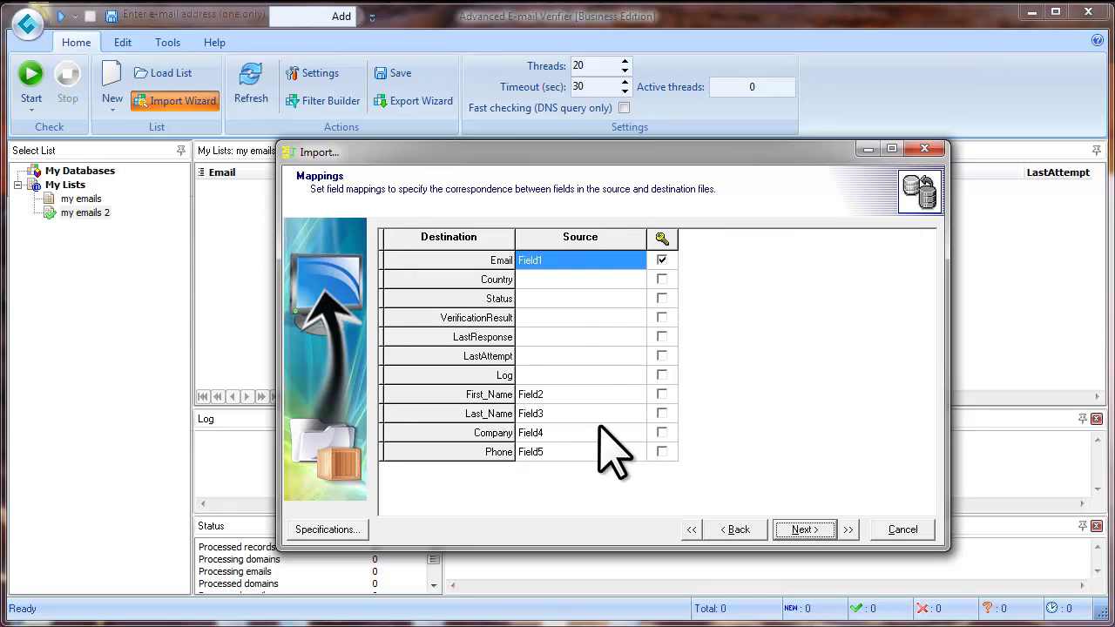
click(818, 527)
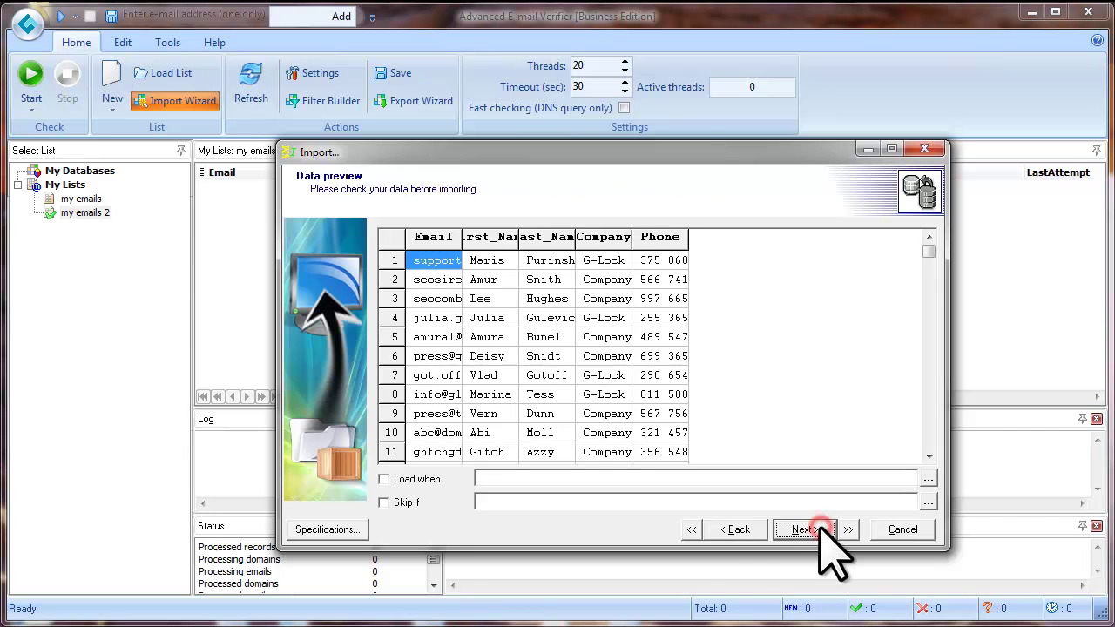
drag(518, 244, 746, 241)
drag(463, 242, 515, 241)
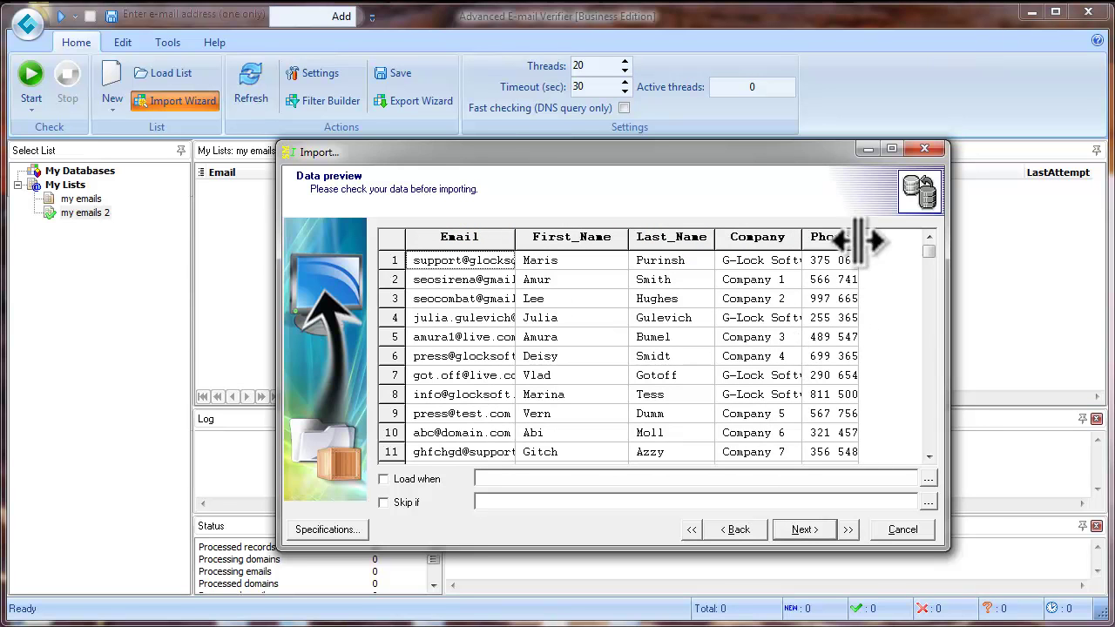
drag(858, 240, 878, 240)
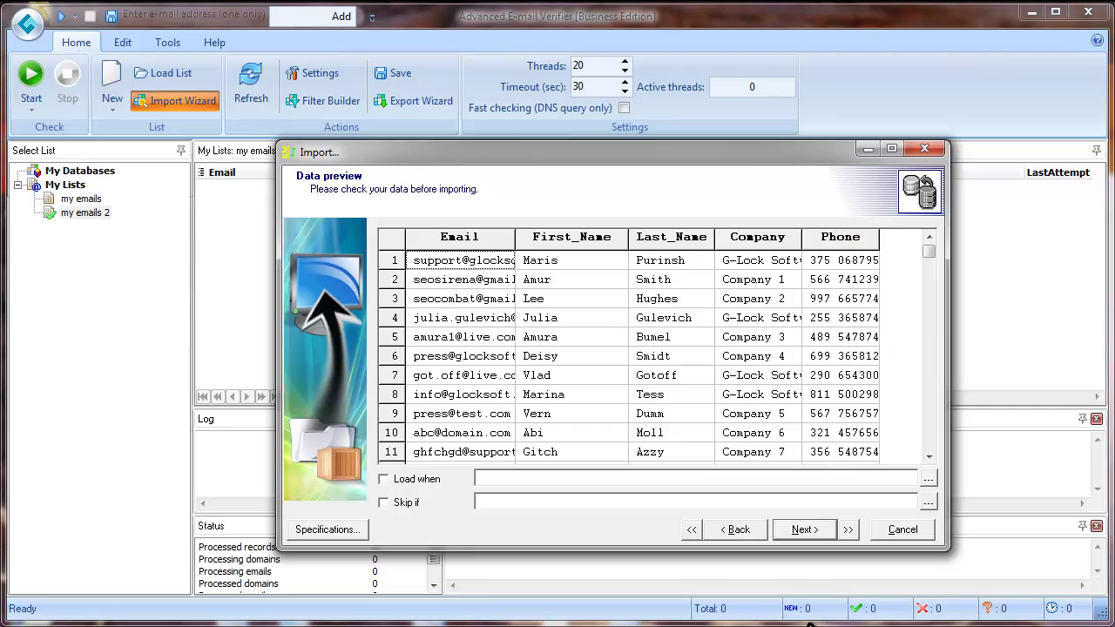
click(808, 530)
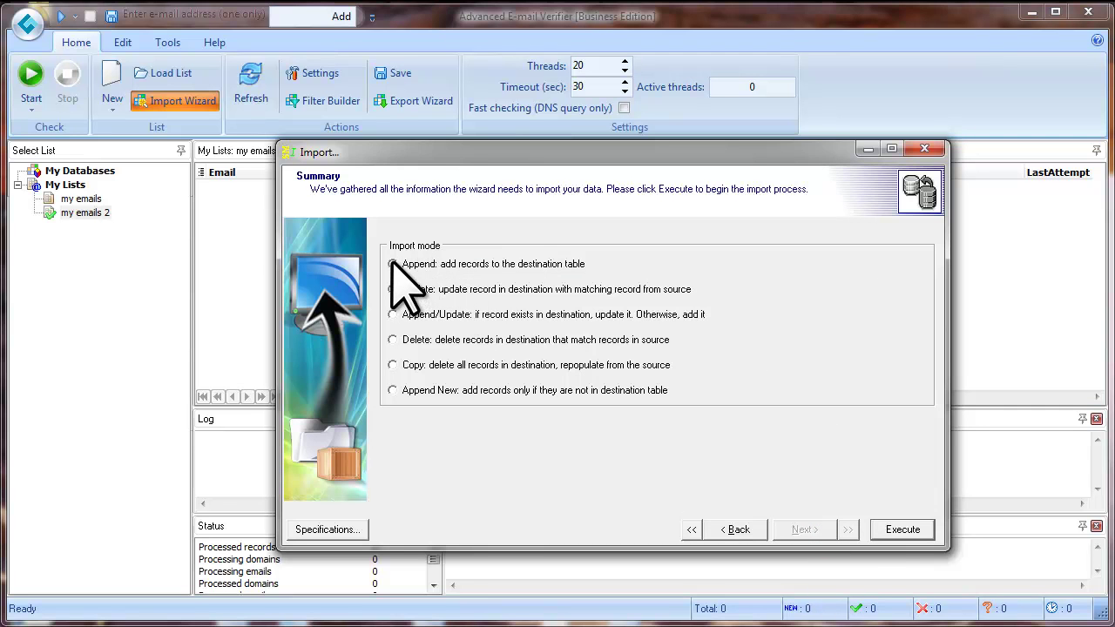
Import the records, narrow Email and widen Company columns, then verify all 15 addresses.
click(903, 530)
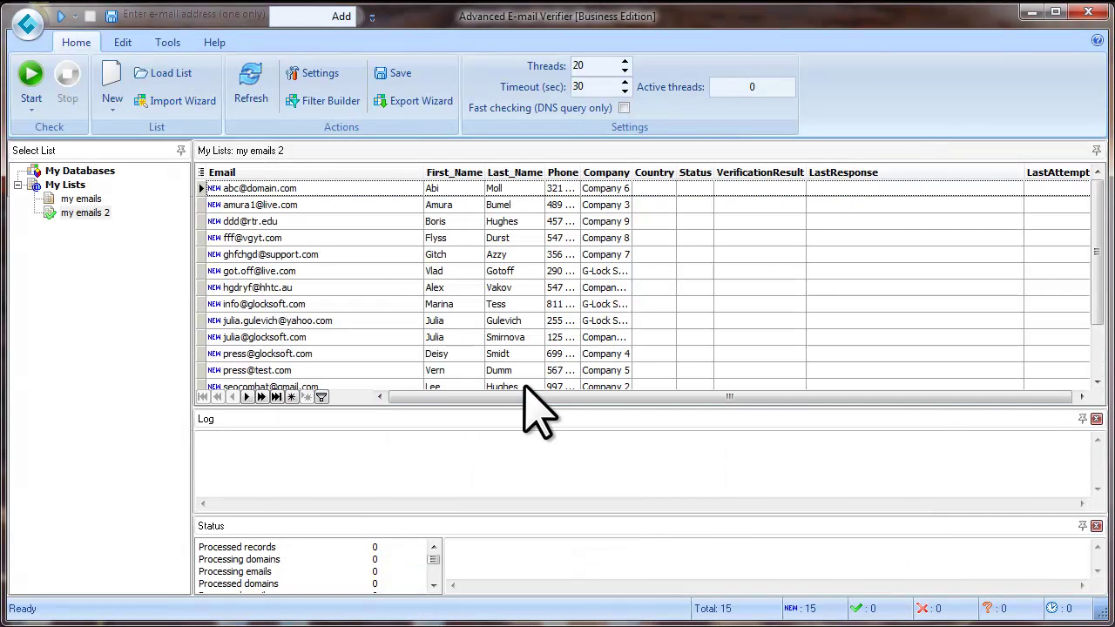
drag(424, 172, 344, 172)
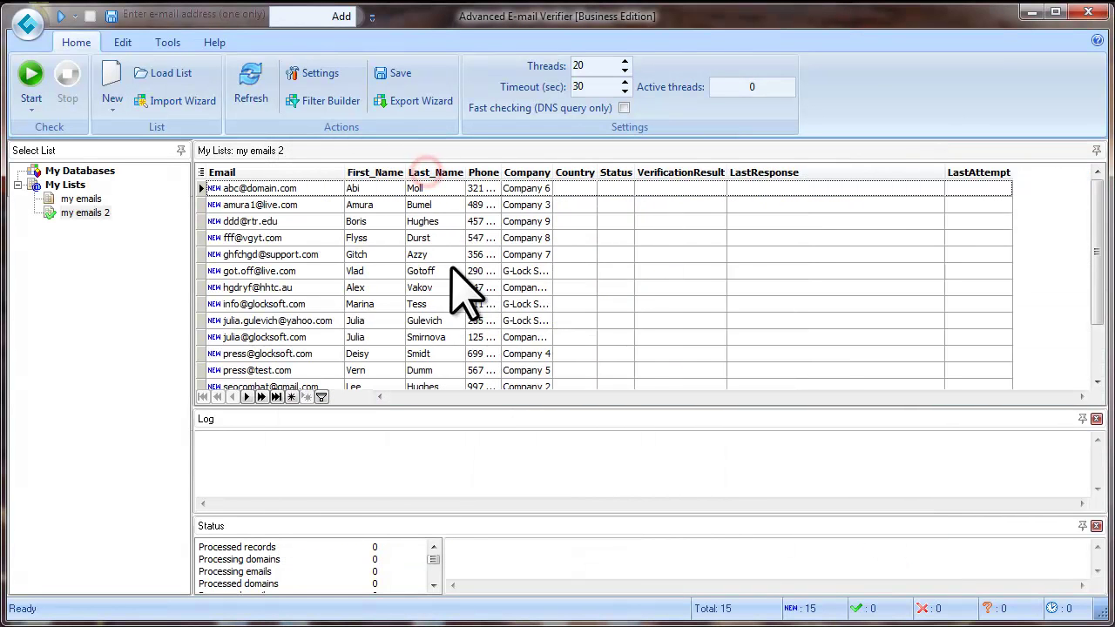
drag(552, 172, 584, 171)
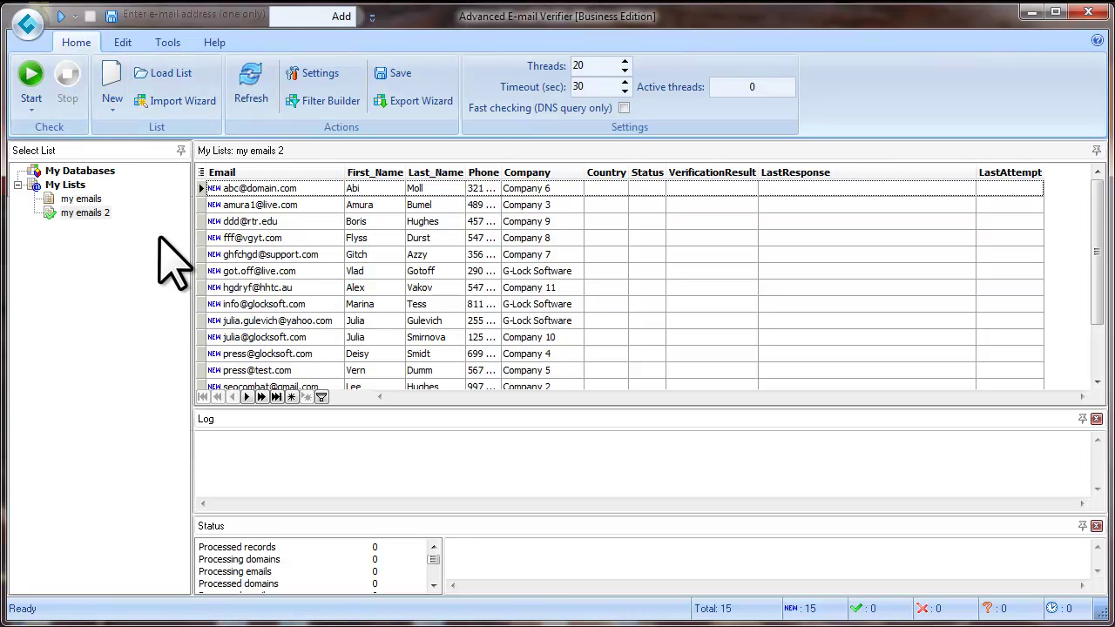
click(32, 71)
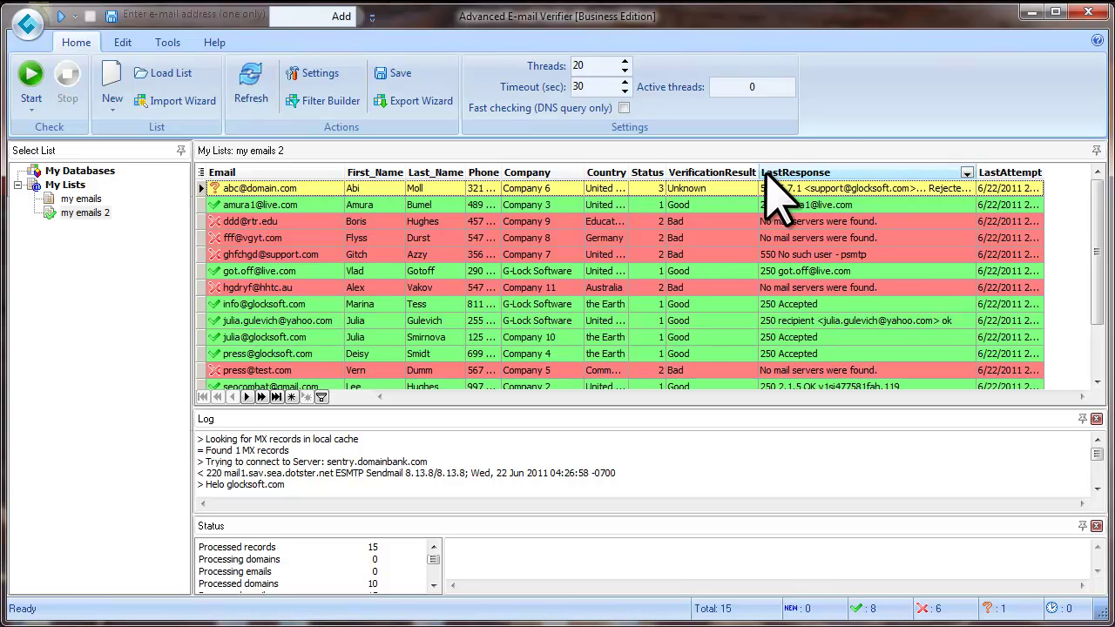
Widen VerificationResult and apply a custom 'like Good' filter on it, leaving 8 rows.
drag(758, 172, 799, 172)
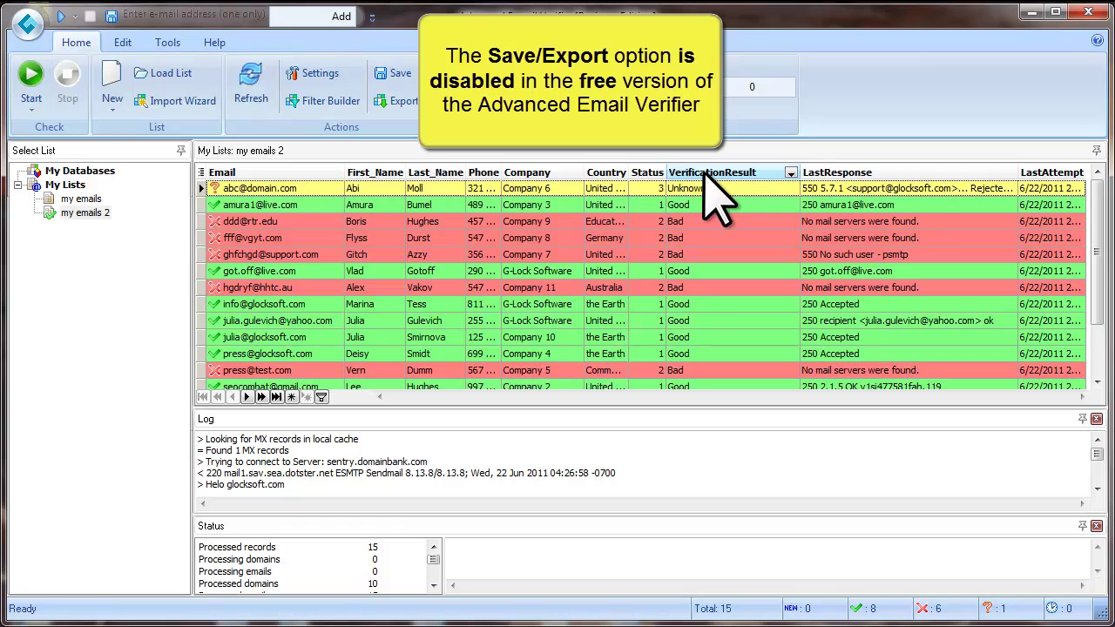
click(790, 173)
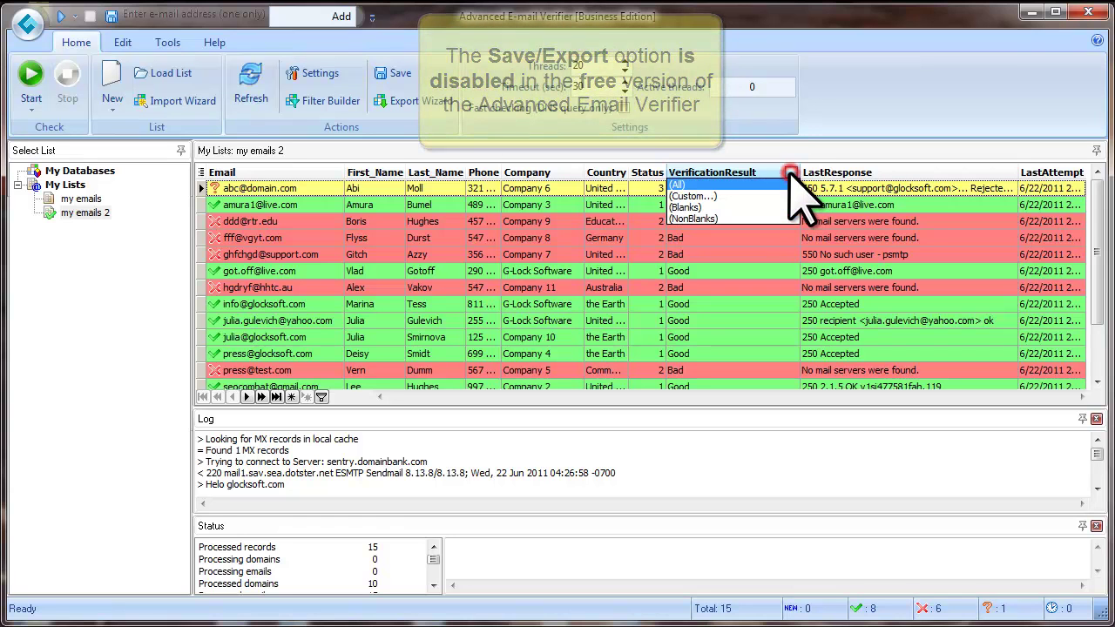
click(733, 196)
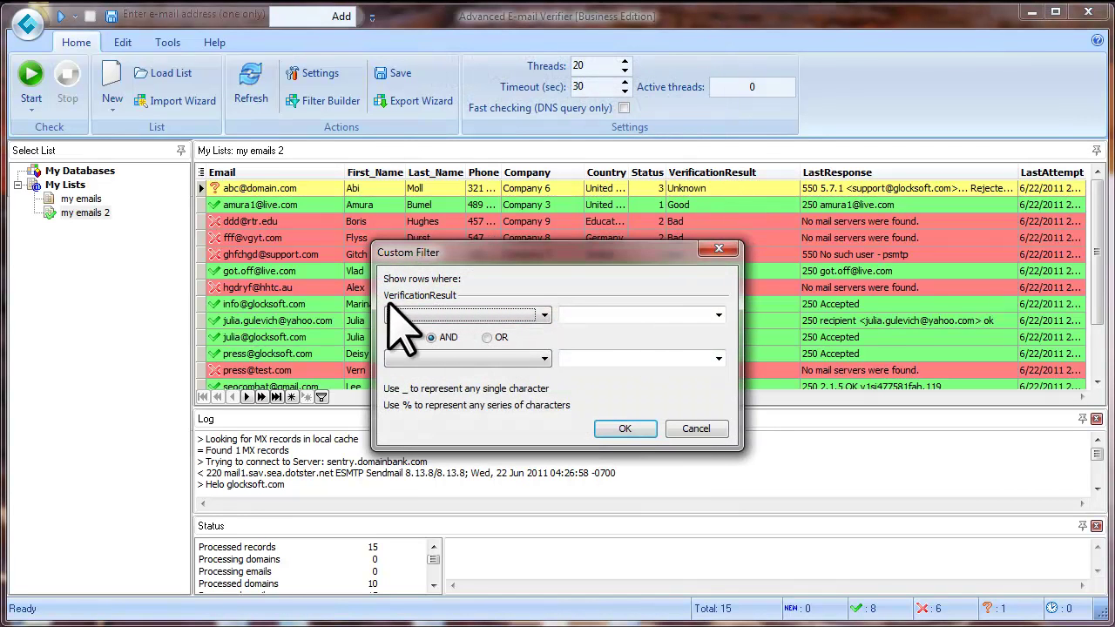
scroll(389, 317, down, 1)
click(720, 315)
click(591, 342)
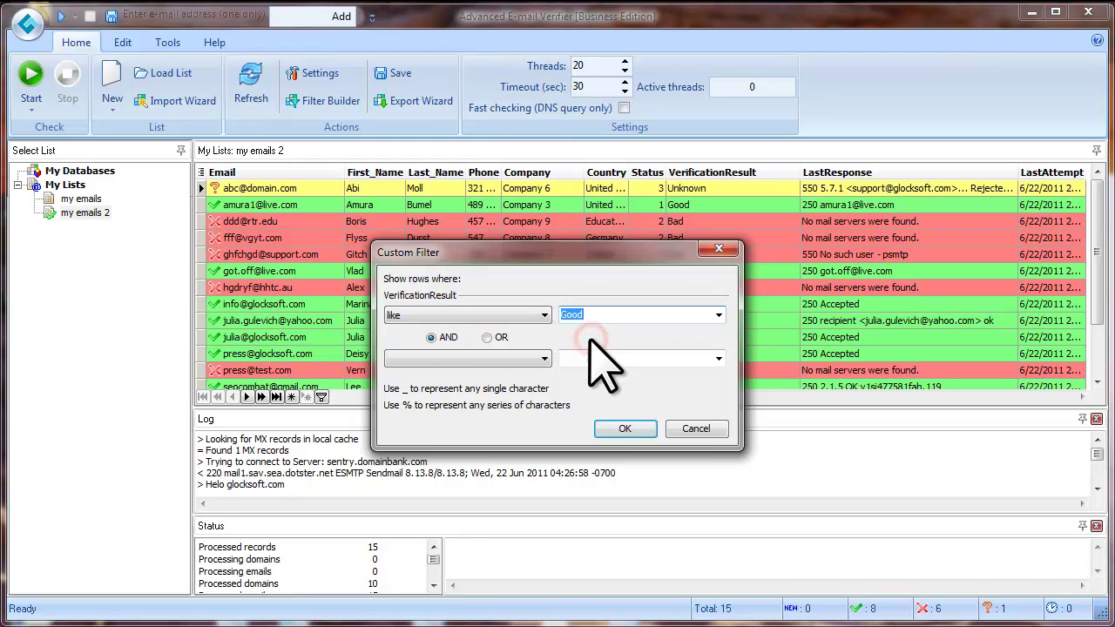
click(628, 427)
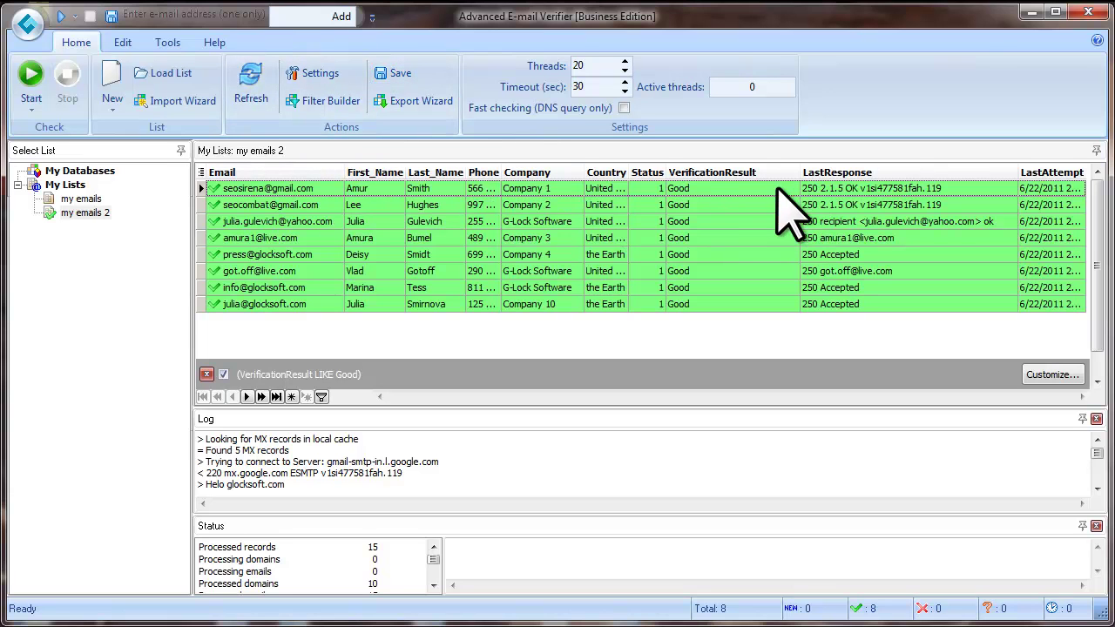
Hide Company, Country, Status, LastResponse and LastAttempt columns, then save the list as 'good'.
click(499, 206)
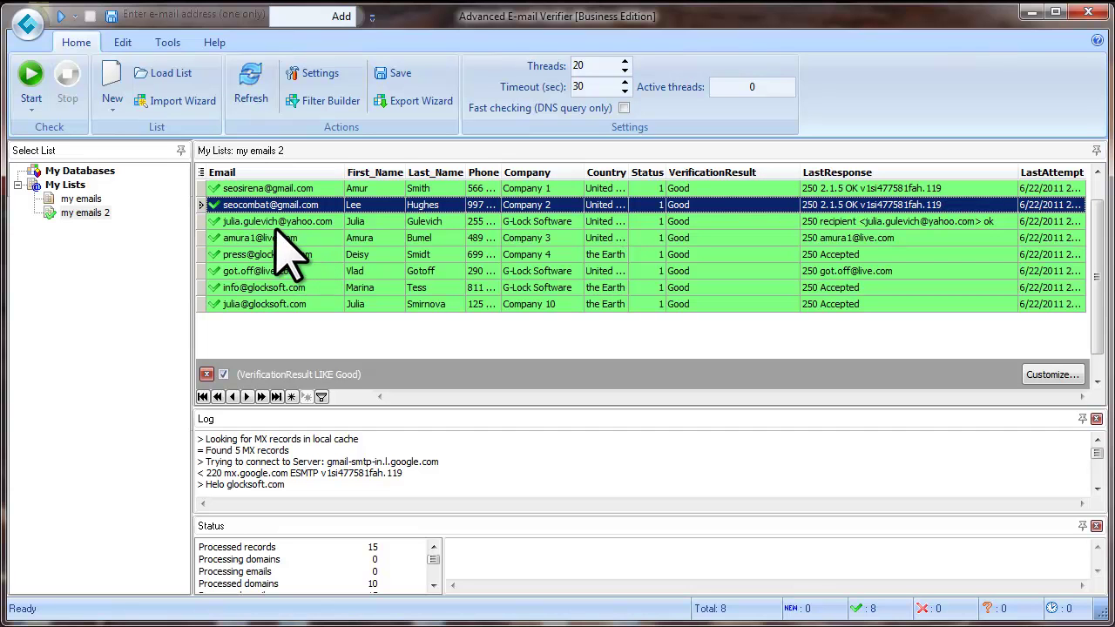
click(200, 173)
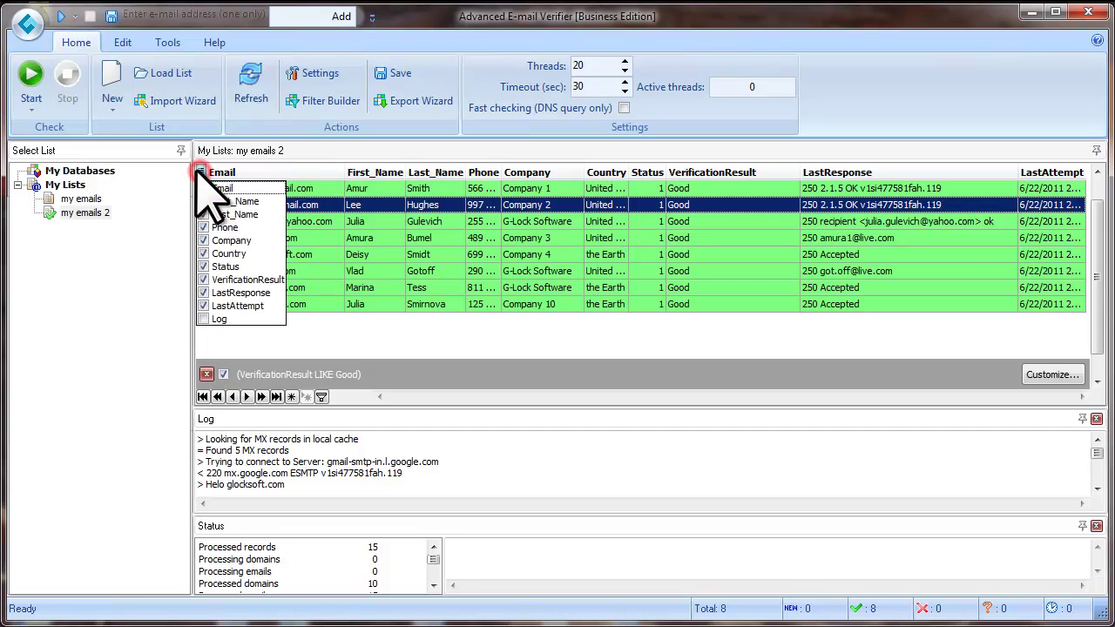
click(203, 241)
click(203, 253)
click(203, 267)
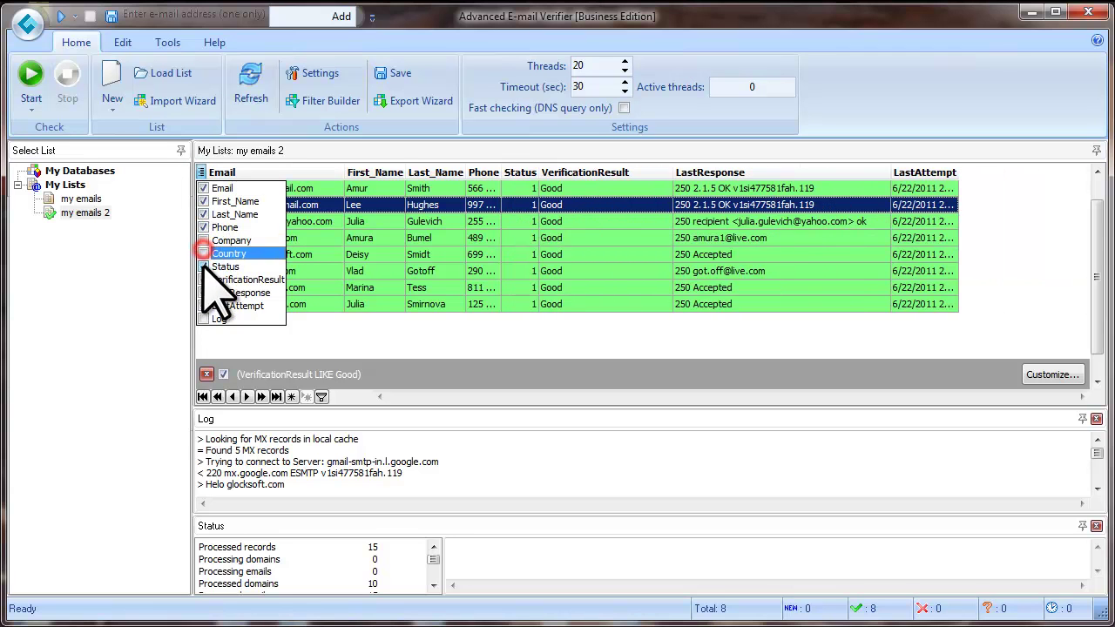
click(203, 293)
click(203, 306)
click(349, 271)
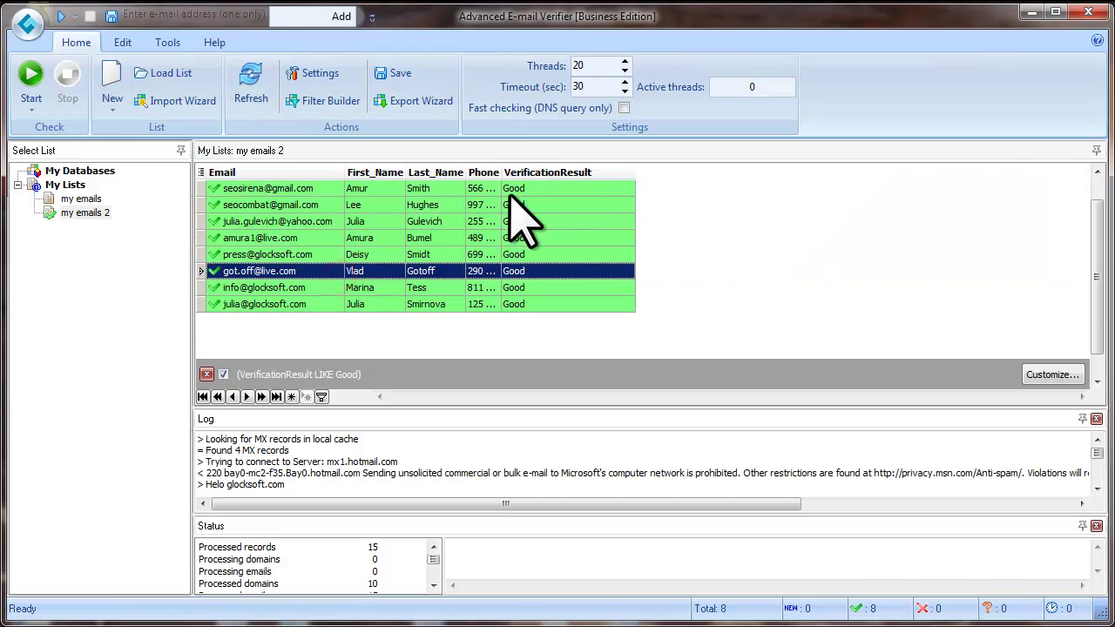
click(400, 75)
text(good)
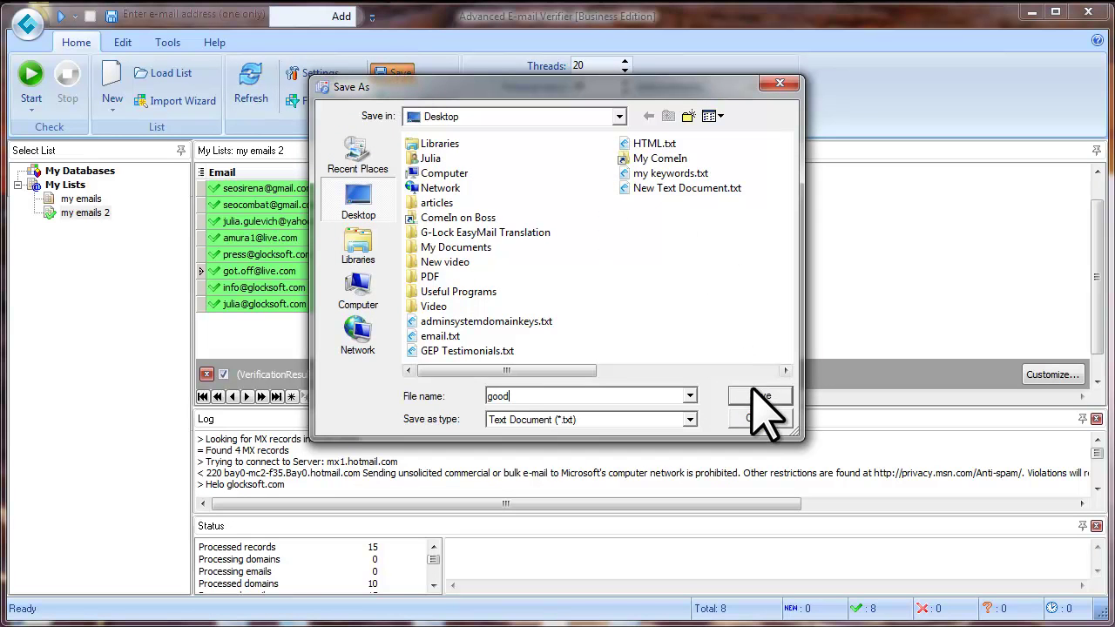
Finish saving good.txt, then review its eight Good records in e TextEditor and close it.
click(754, 397)
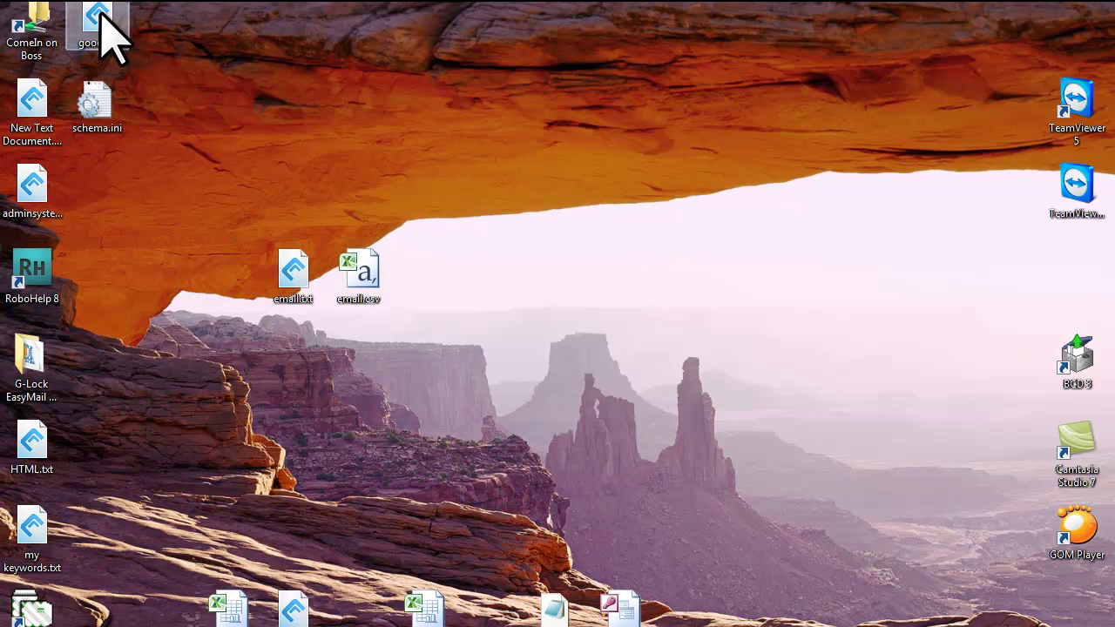
drag(99, 12, 223, 252)
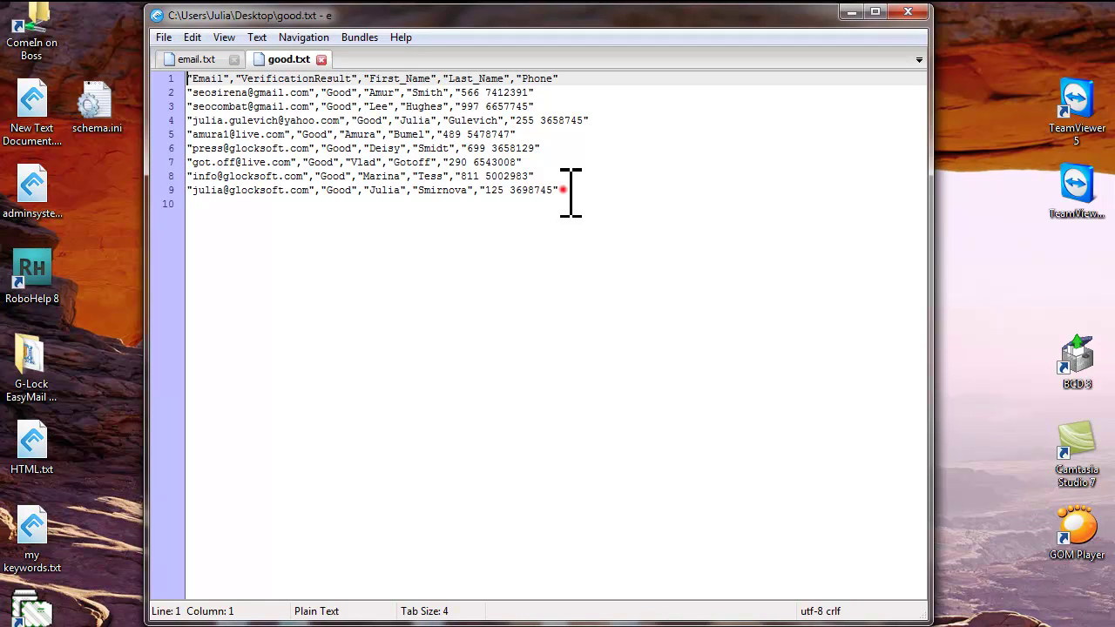
drag(567, 190, 195, 84)
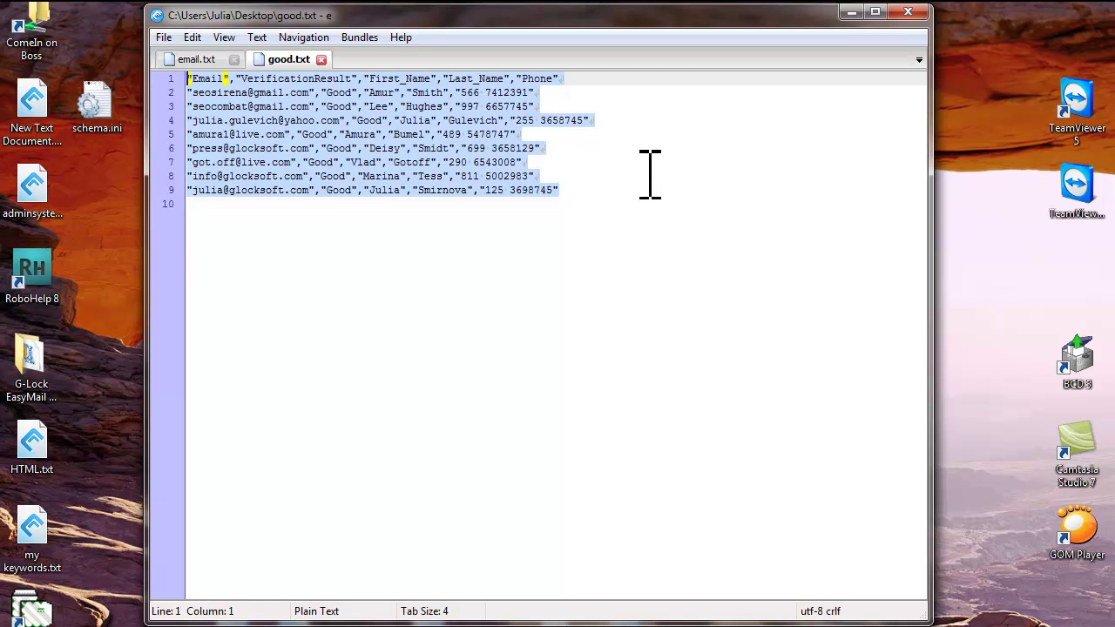
click(908, 12)
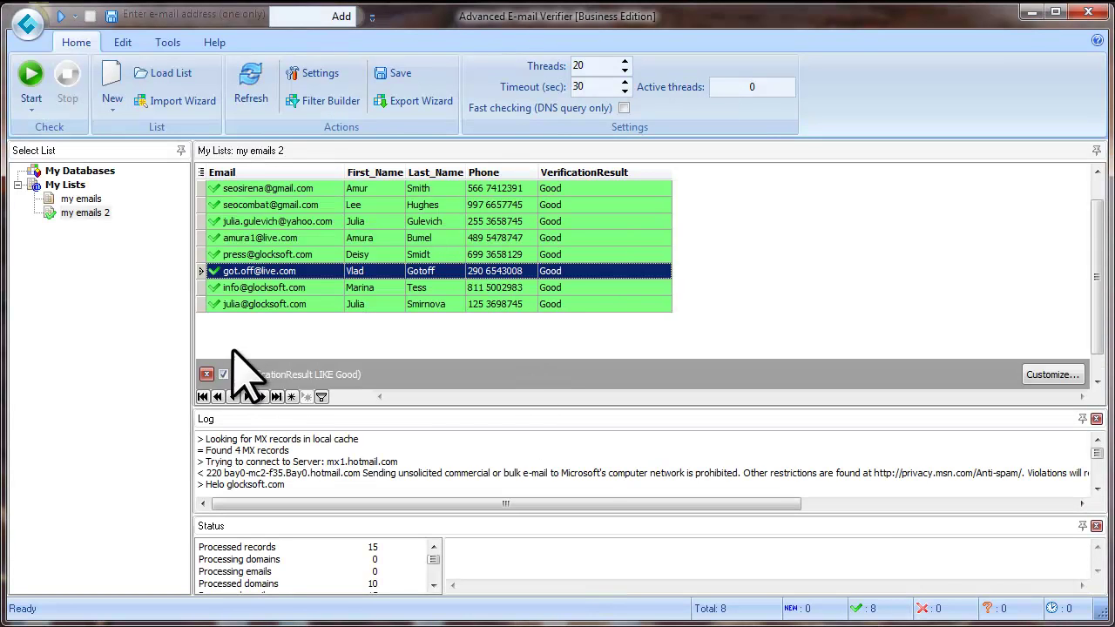
click(208, 374)
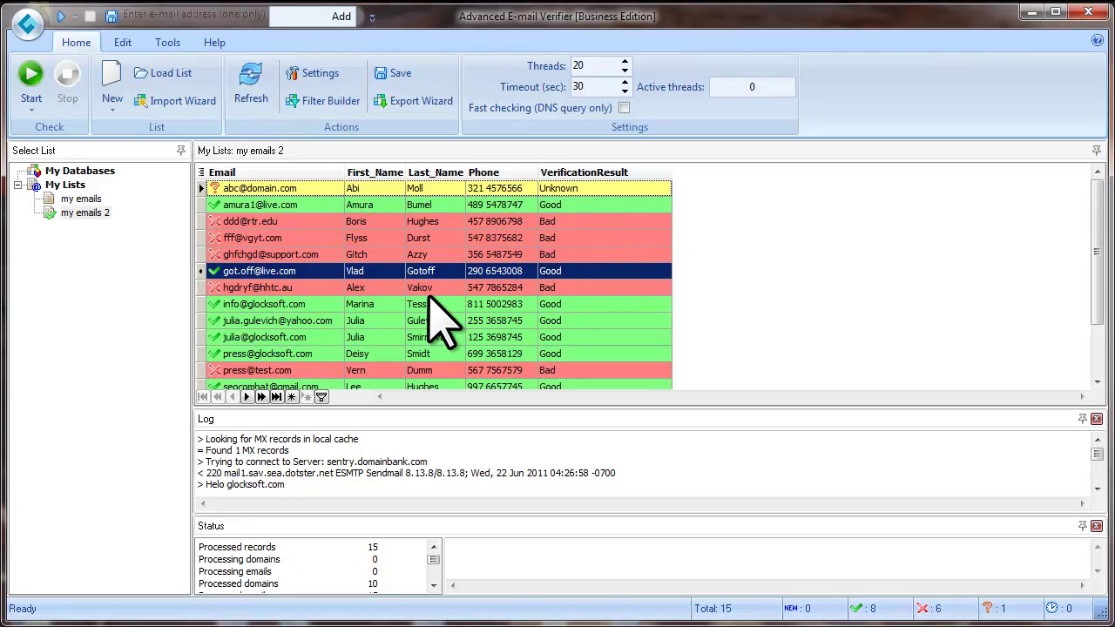
click(571, 189)
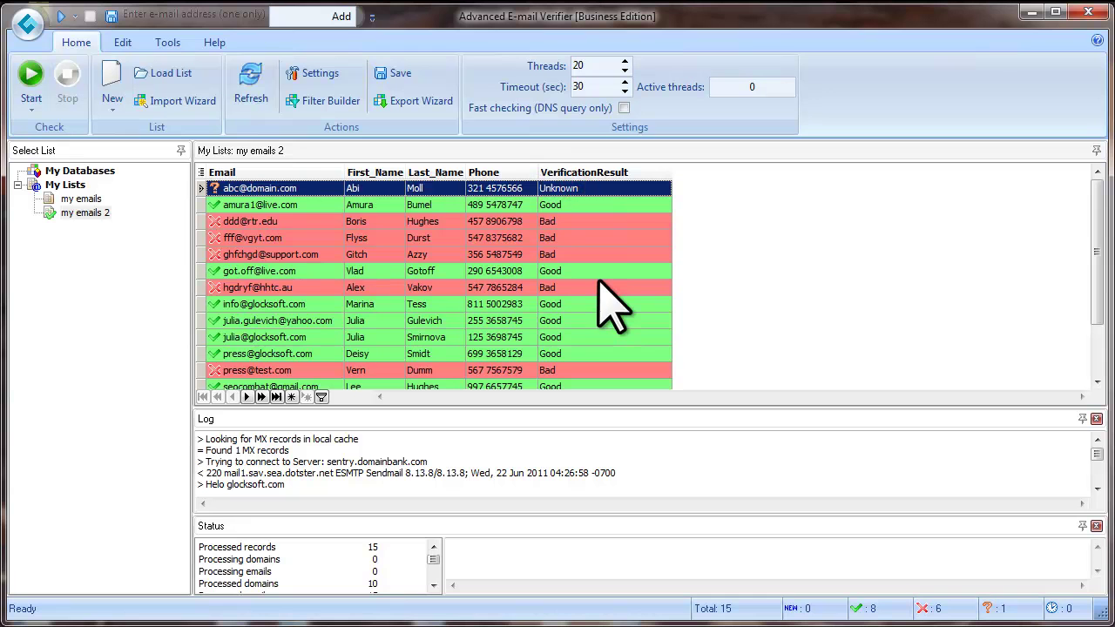
click(201, 173)
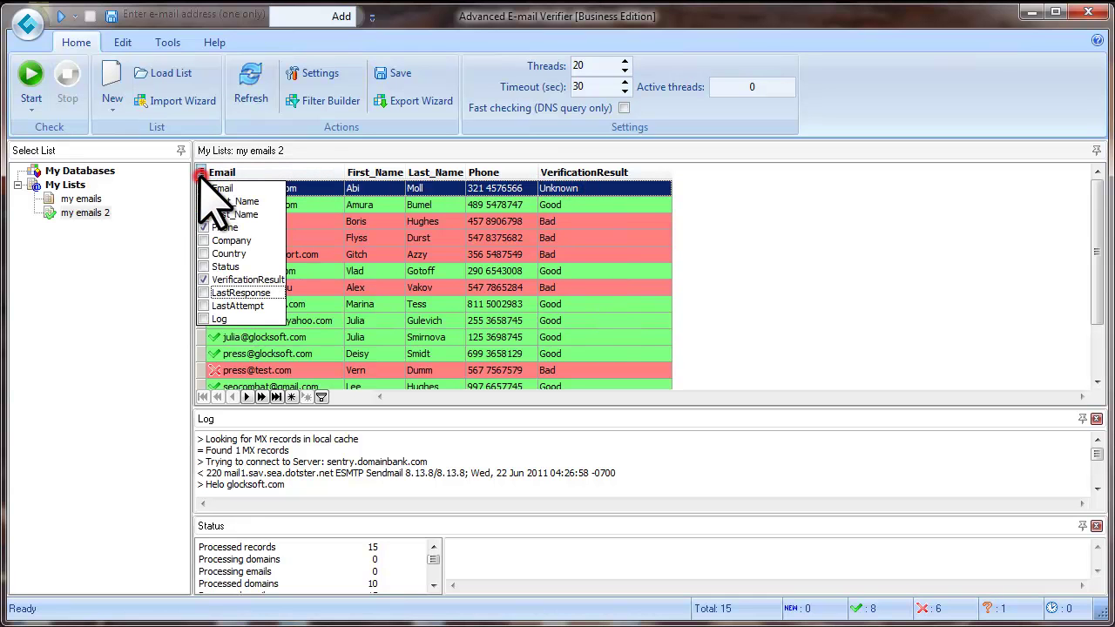
click(202, 293)
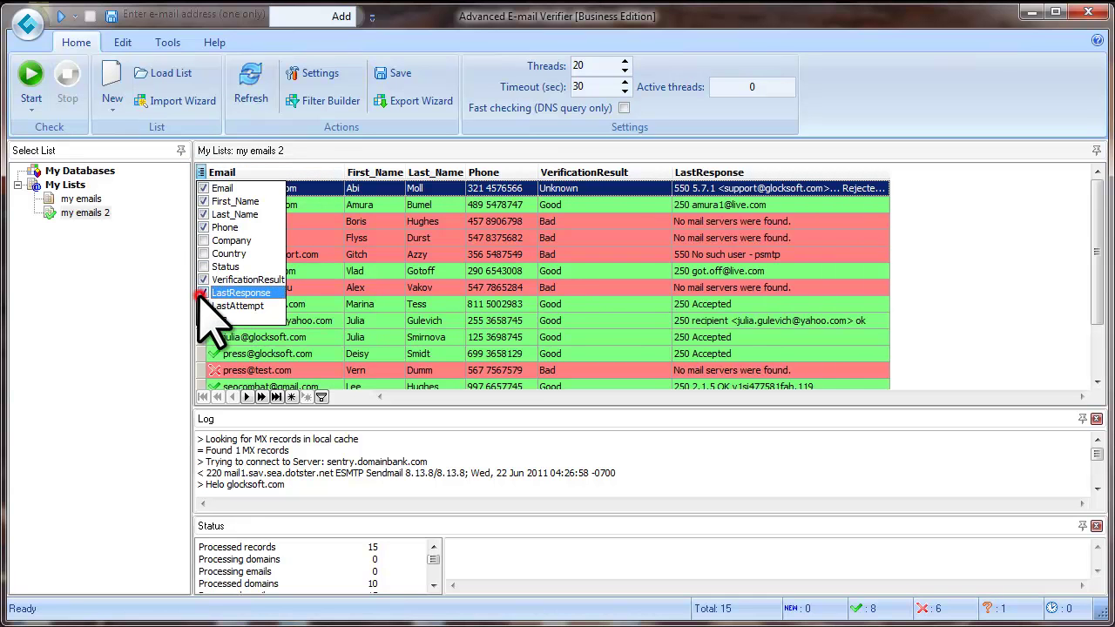
click(728, 239)
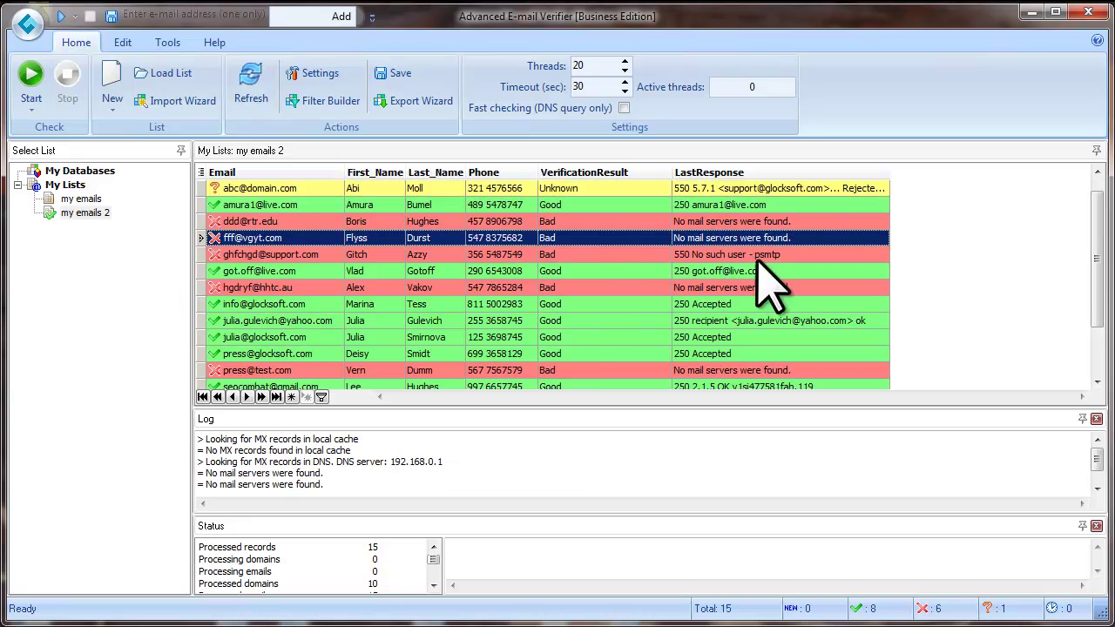
drag(889, 172, 966, 213)
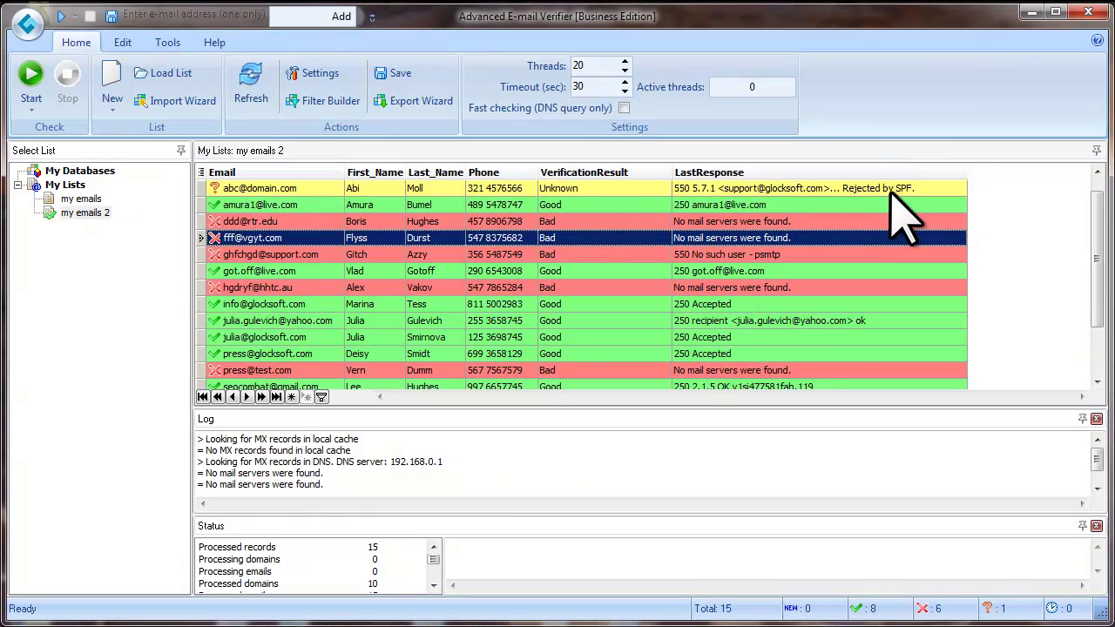
click(740, 188)
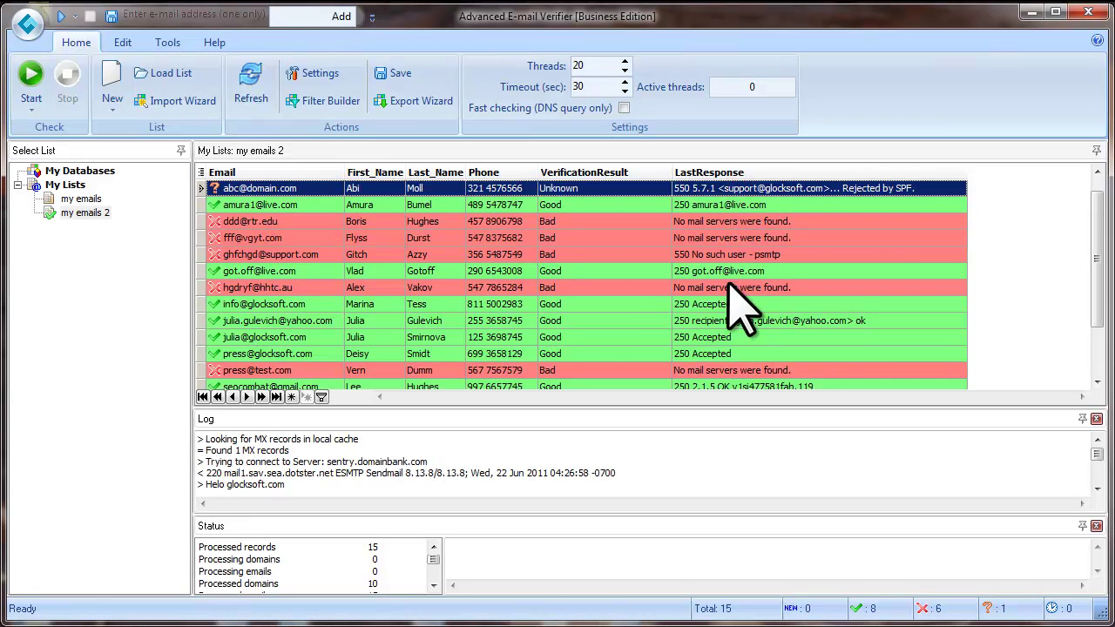
click(716, 353)
click(705, 321)
click(704, 304)
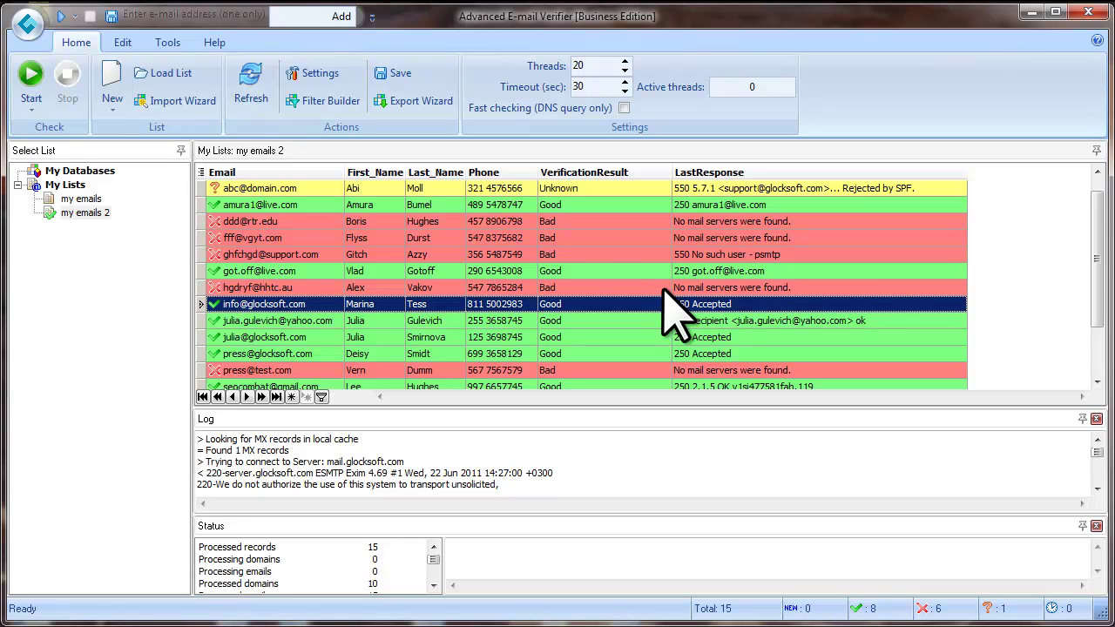
key(Down)
key(Down)
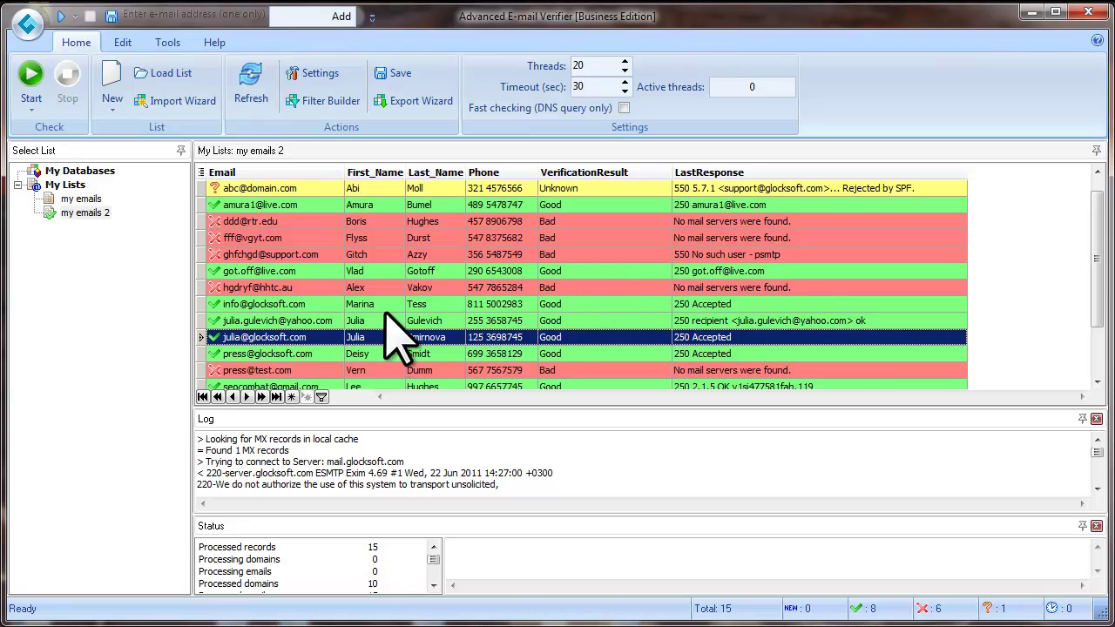
In Filter Builder, set the root to OR and add condition VerificationResult like Good.
click(322, 397)
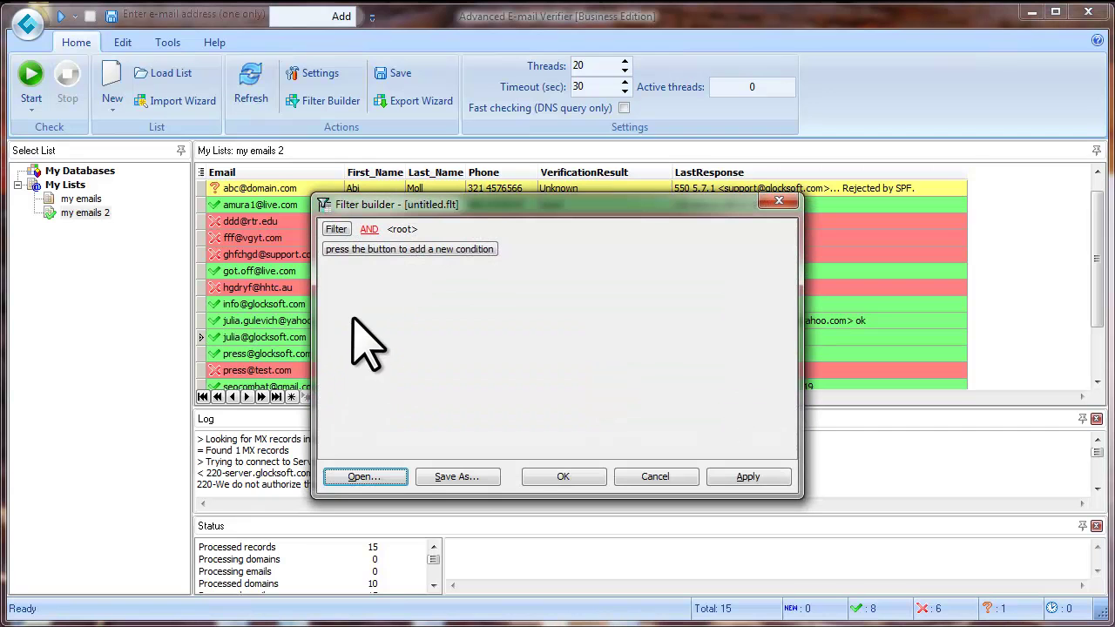
click(370, 230)
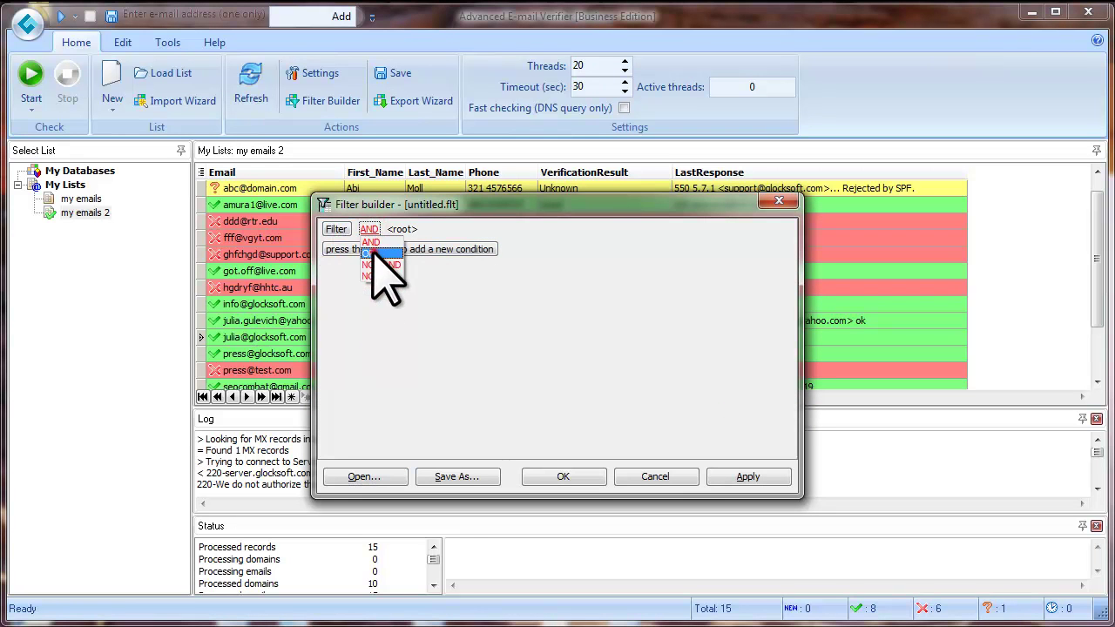
click(372, 253)
click(375, 250)
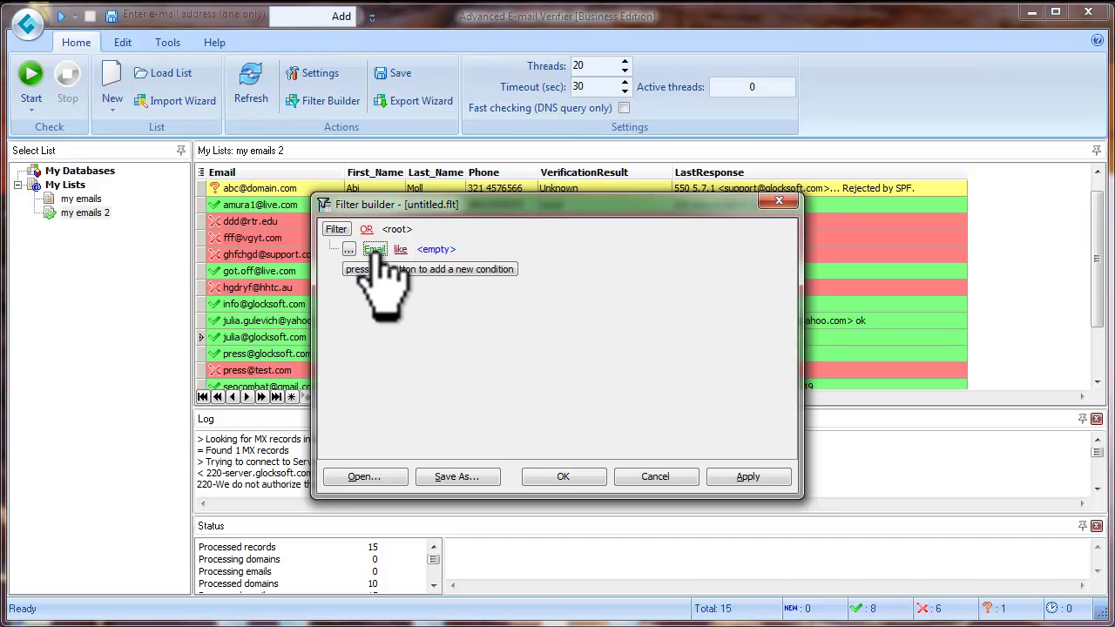
click(374, 250)
click(431, 342)
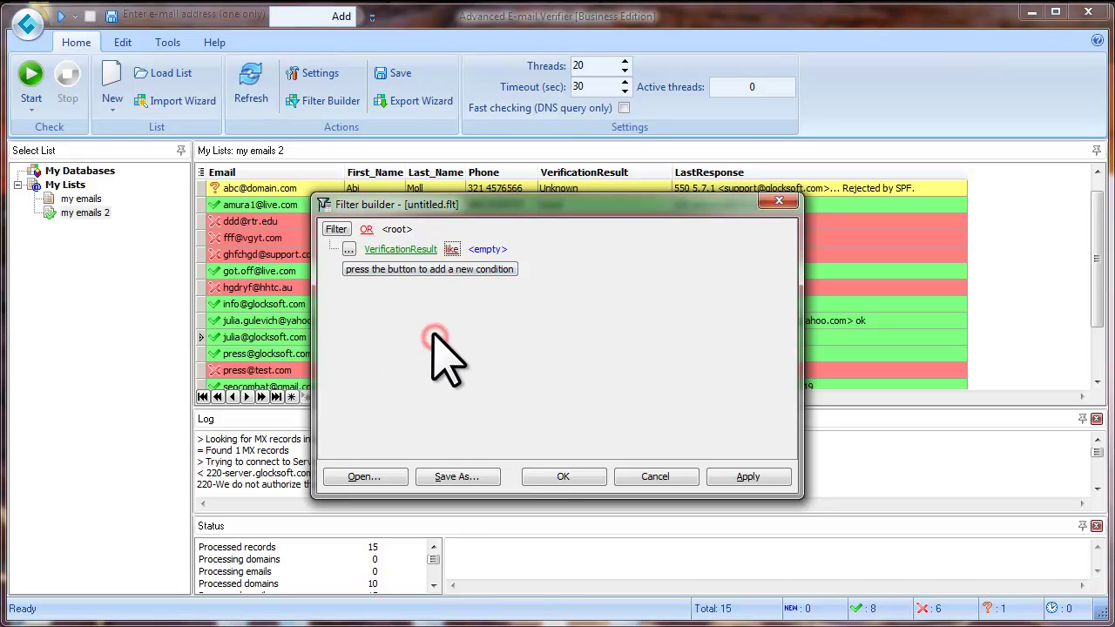
click(488, 250)
click(523, 249)
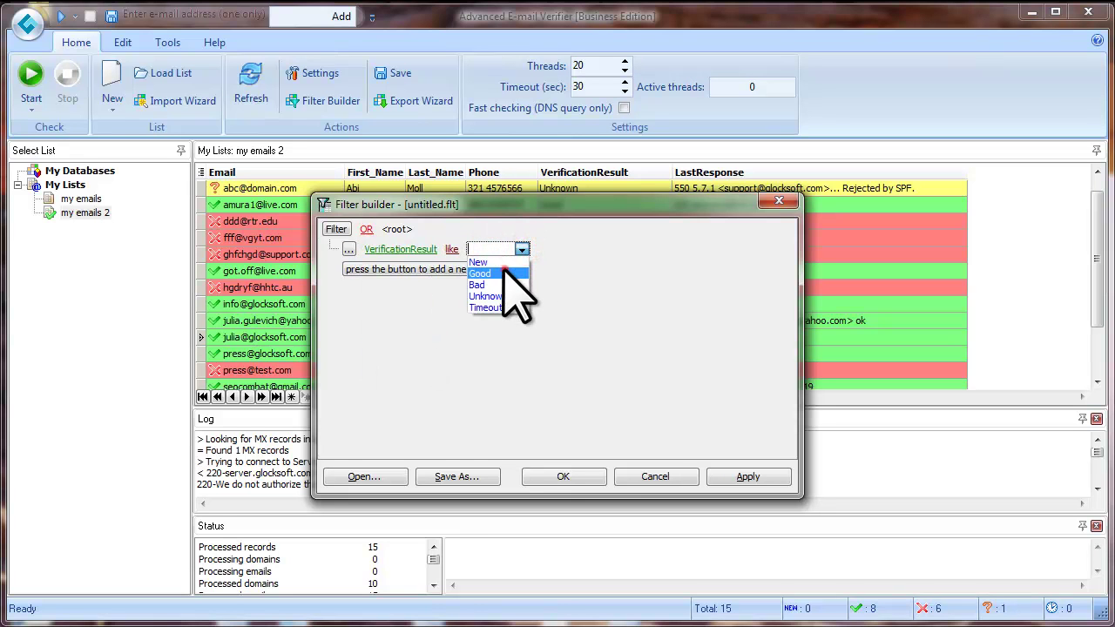
click(549, 263)
Add a second condition: VerificationResult like Unknown.
click(398, 270)
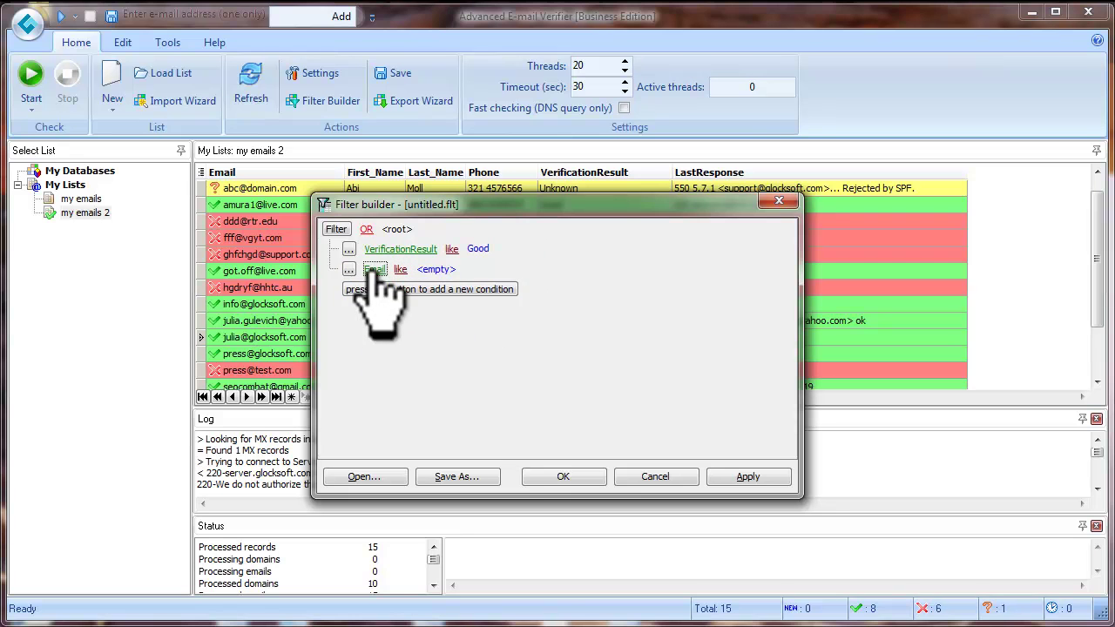
click(377, 272)
click(392, 365)
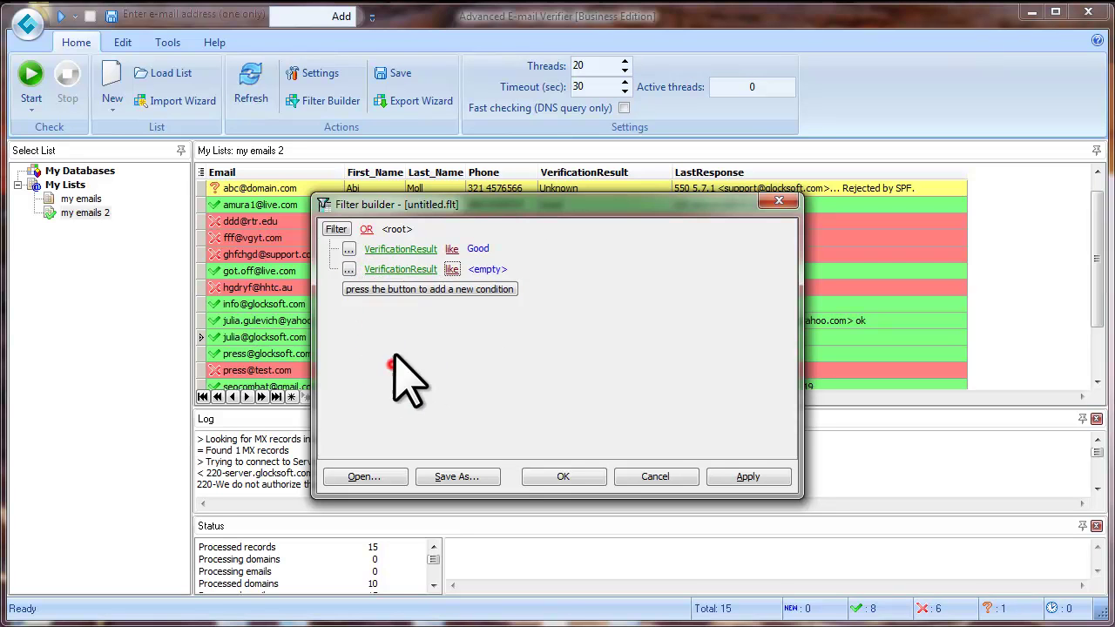
click(488, 270)
click(524, 270)
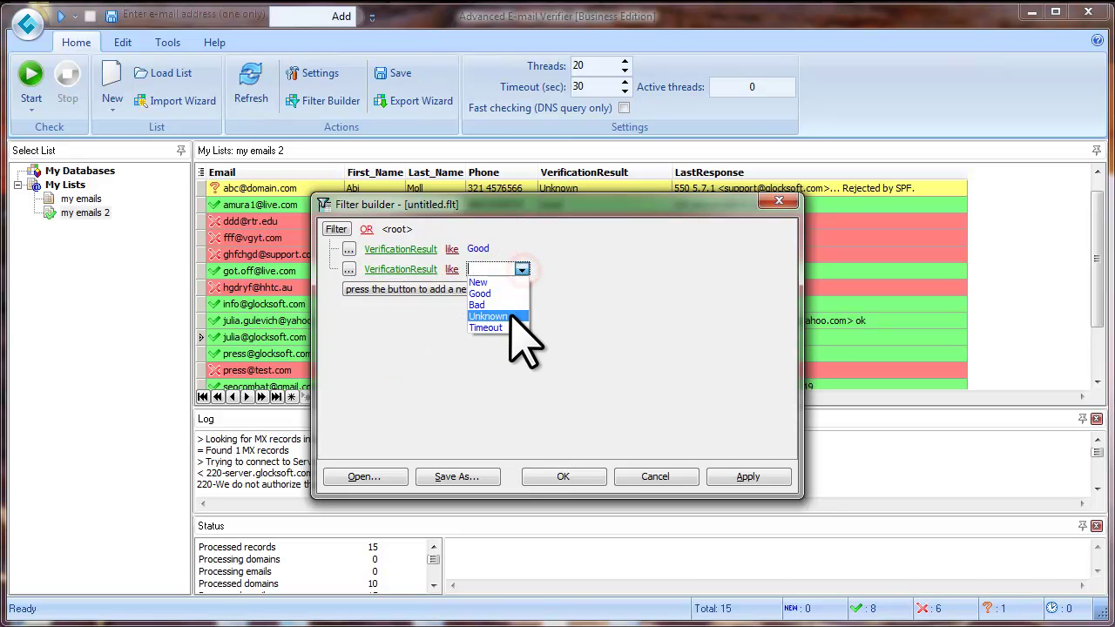
click(512, 315)
Add a third condition, VerificationResult like Timeout, and apply the filter.
click(399, 290)
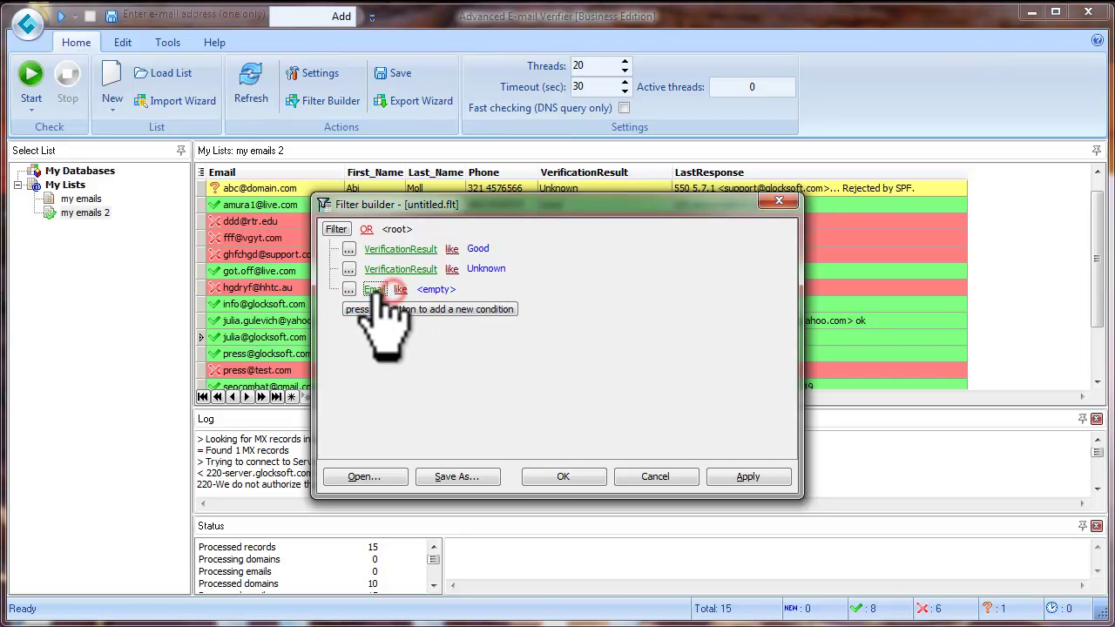
click(374, 289)
click(414, 381)
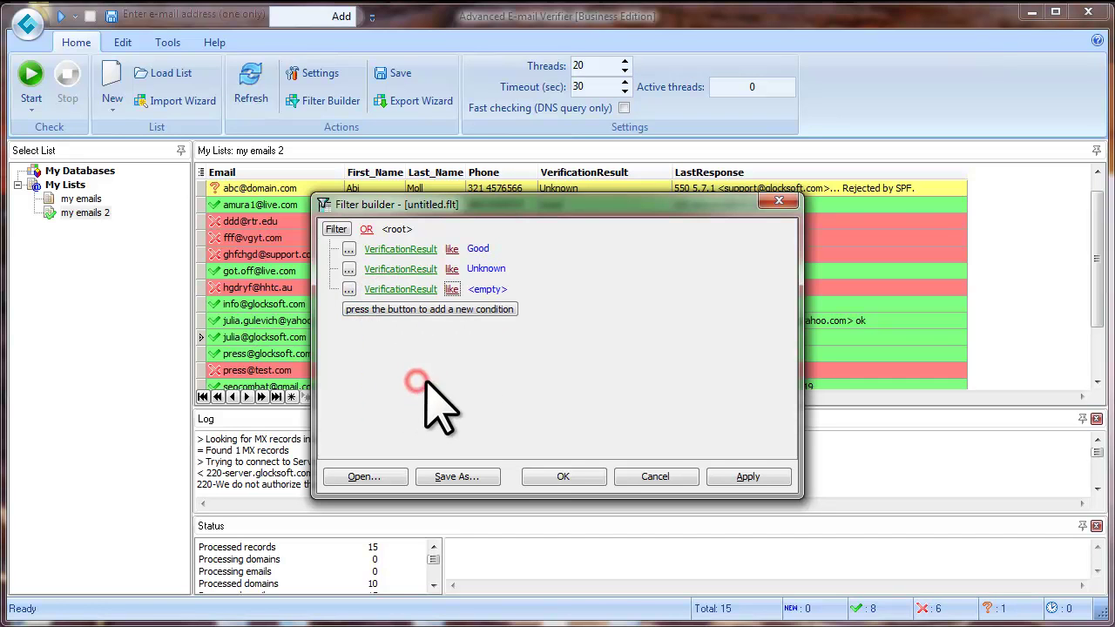
click(488, 289)
click(524, 289)
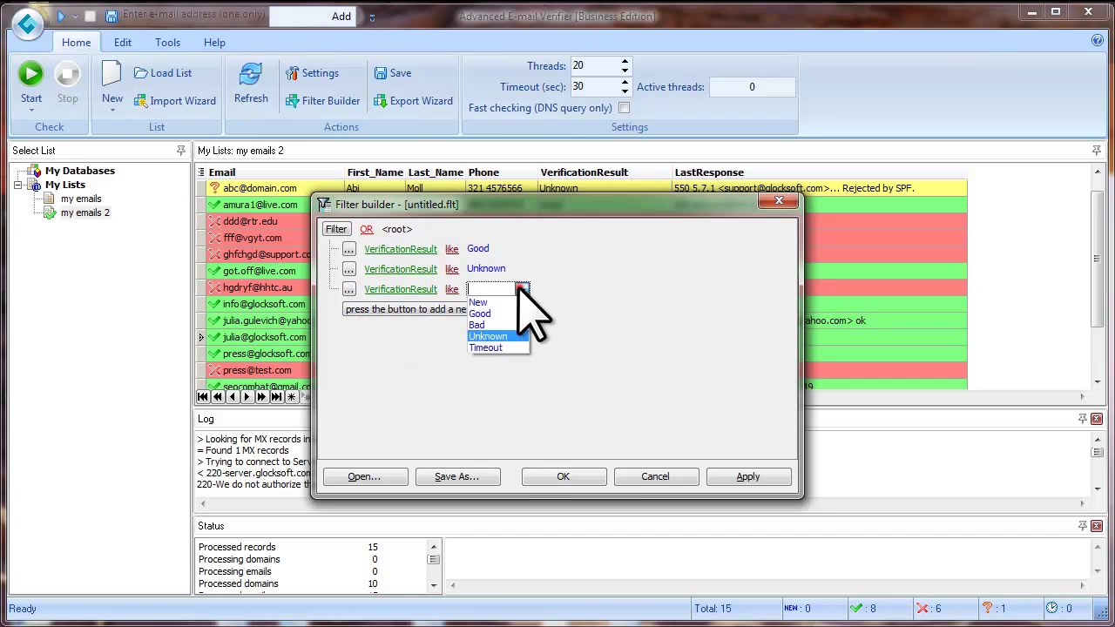
click(488, 347)
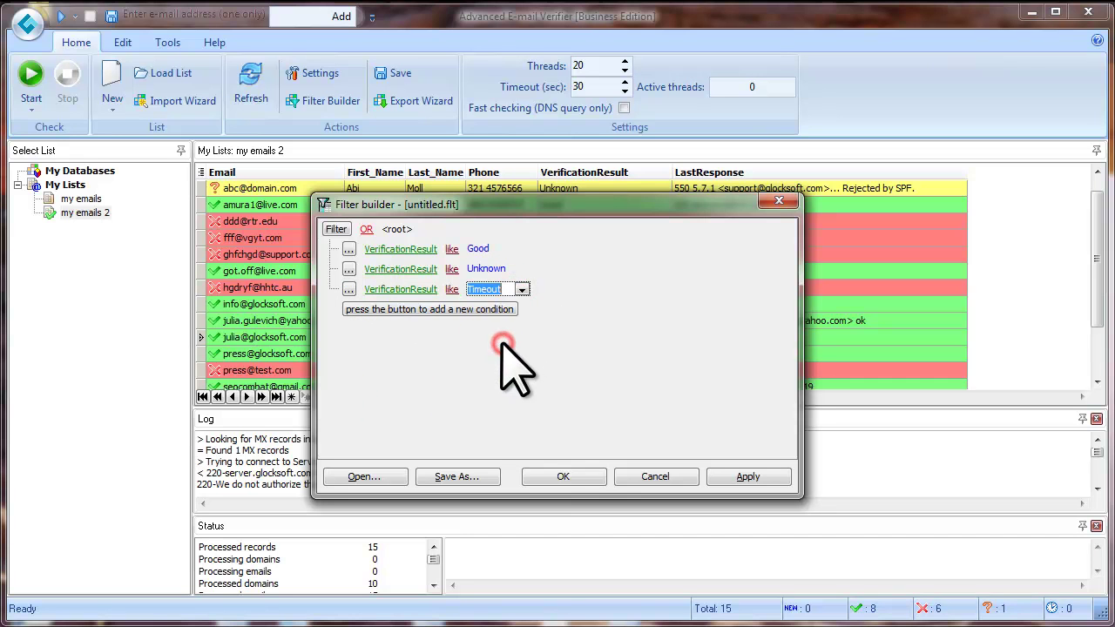
click(577, 476)
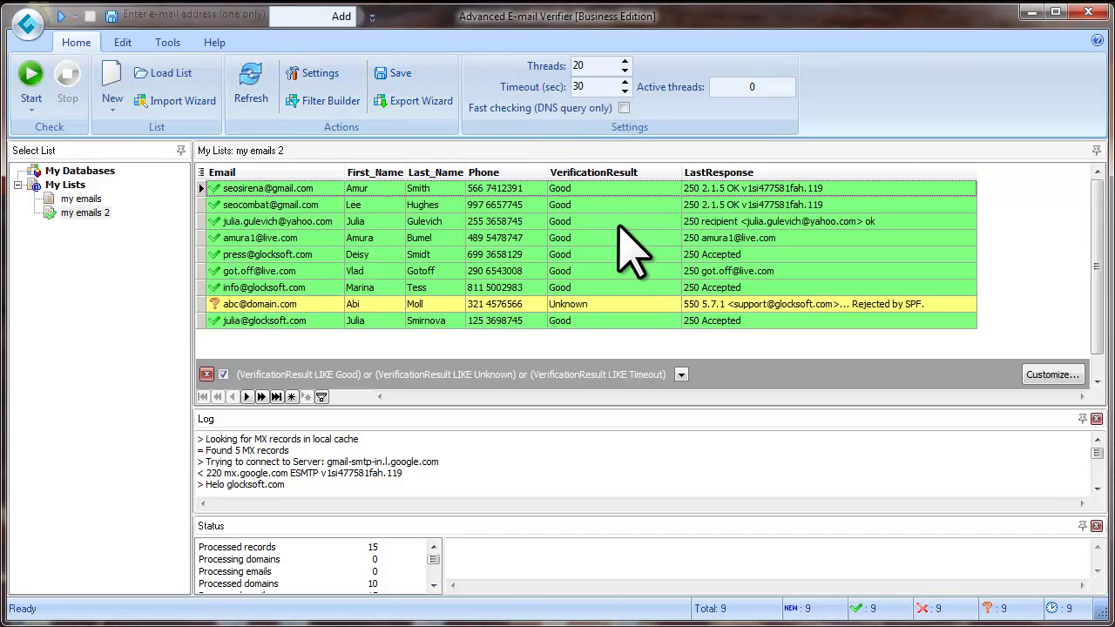
Export the filtered list as an Excel file (*.xls), advancing to the column choices.
click(421, 106)
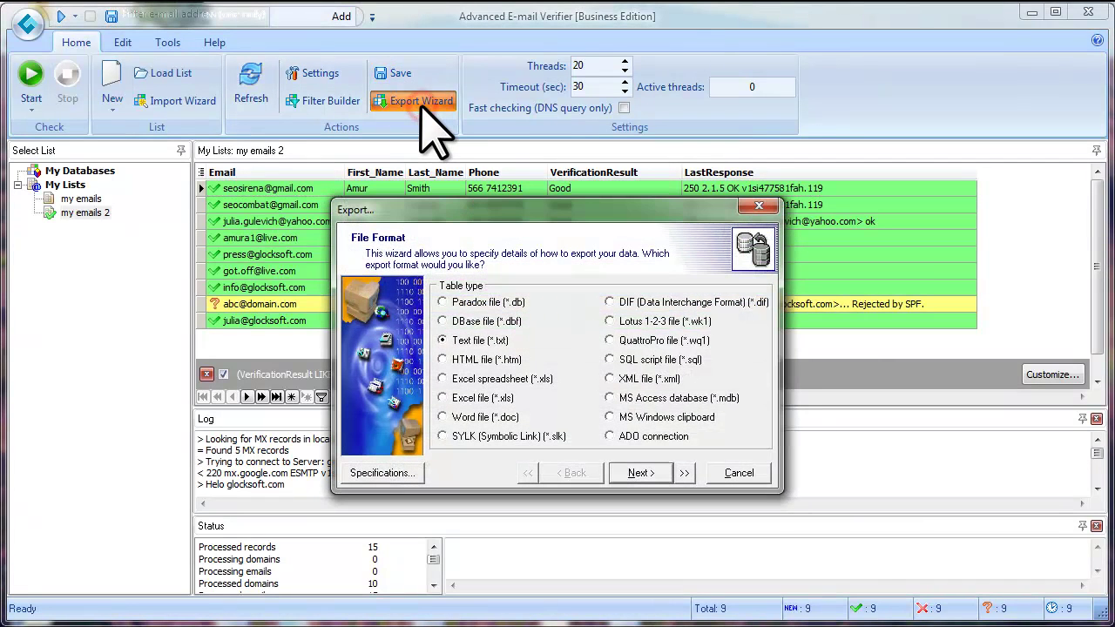
drag(508, 212, 451, 181)
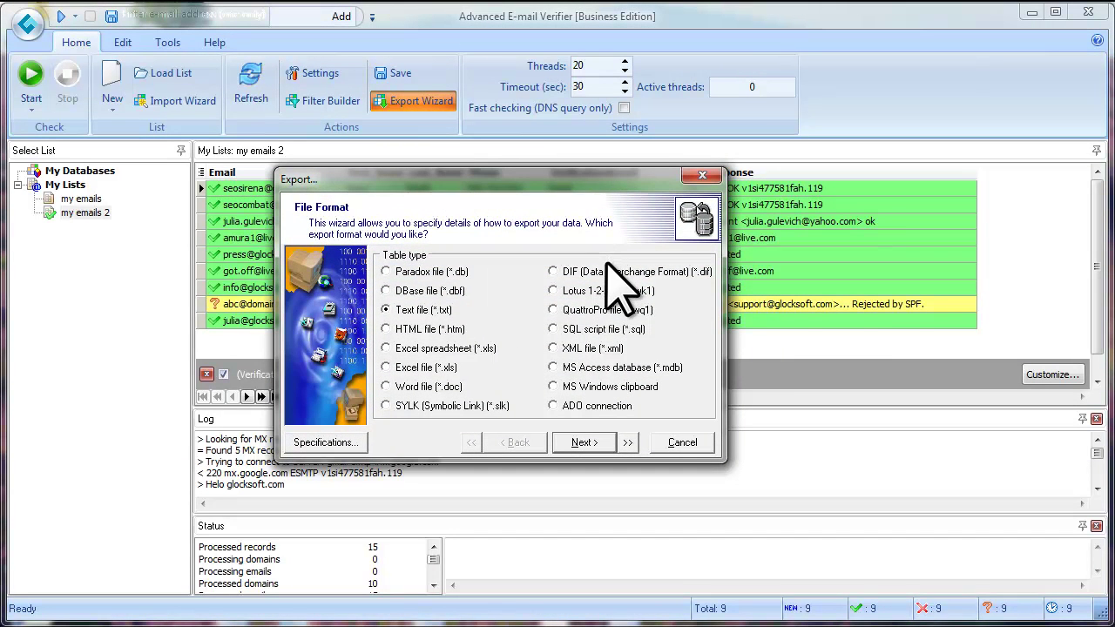
click(387, 367)
click(385, 366)
click(599, 442)
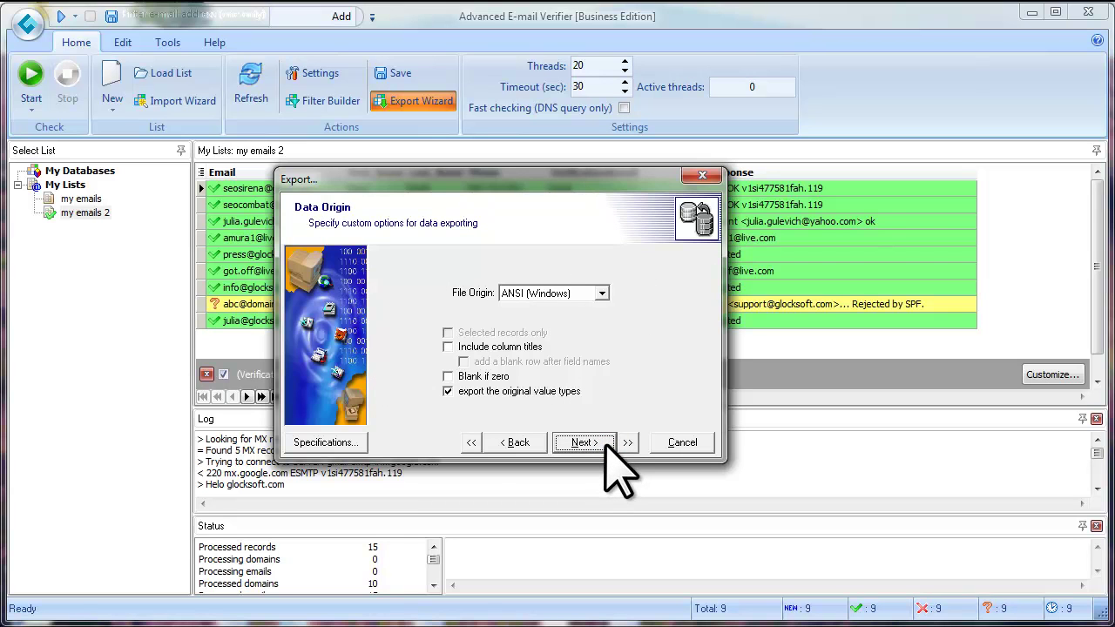
click(602, 443)
click(600, 443)
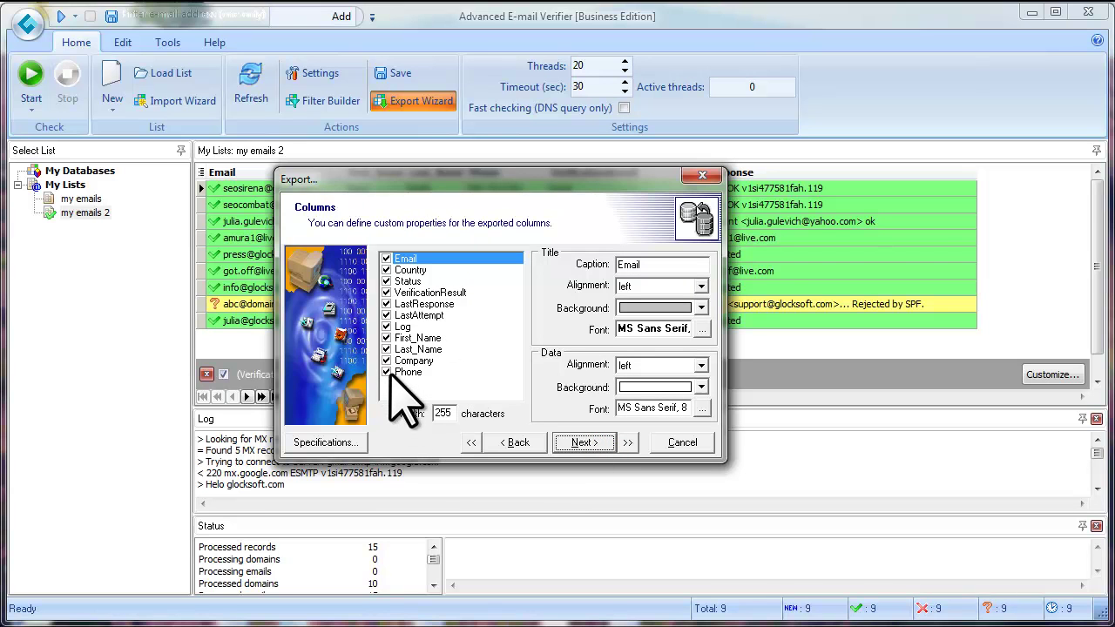
Exclude Log, Status, LastResponse, LastAttempt and Country, keeping default header, page and layout settings.
key(Down)
key(Down)
key(Down)
key(Down)
key(Down)
key(Down)
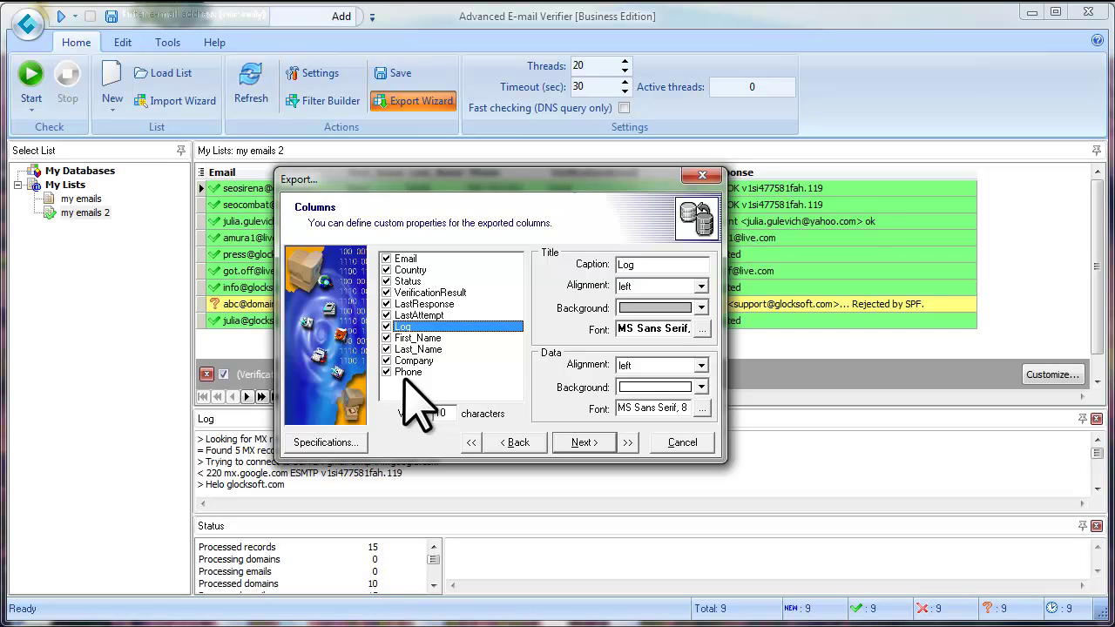
click(385, 282)
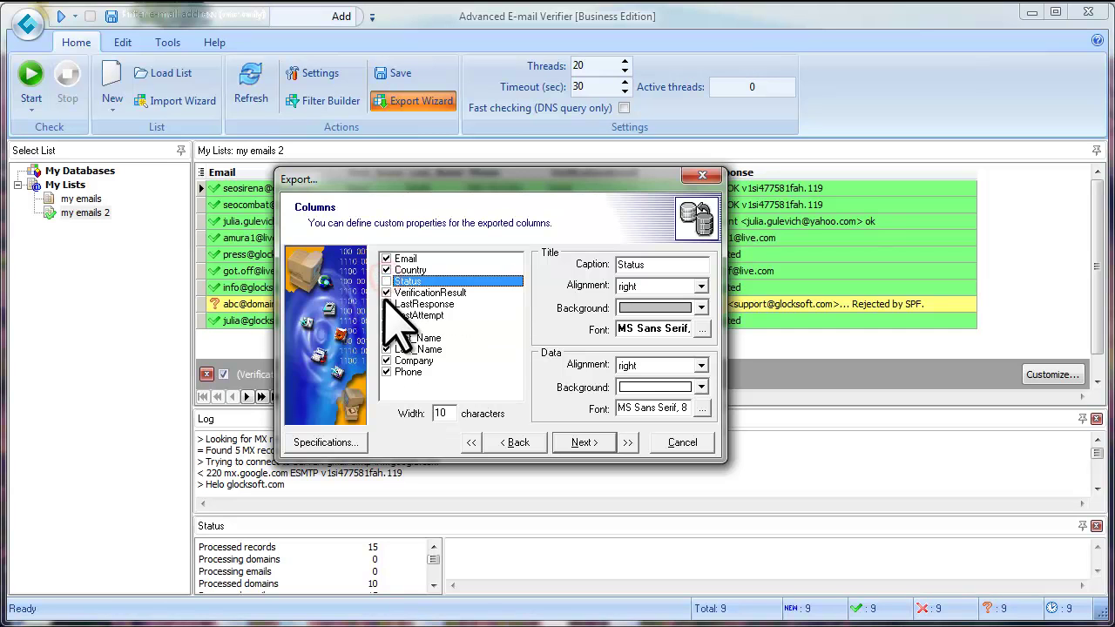
click(386, 304)
click(386, 316)
click(386, 270)
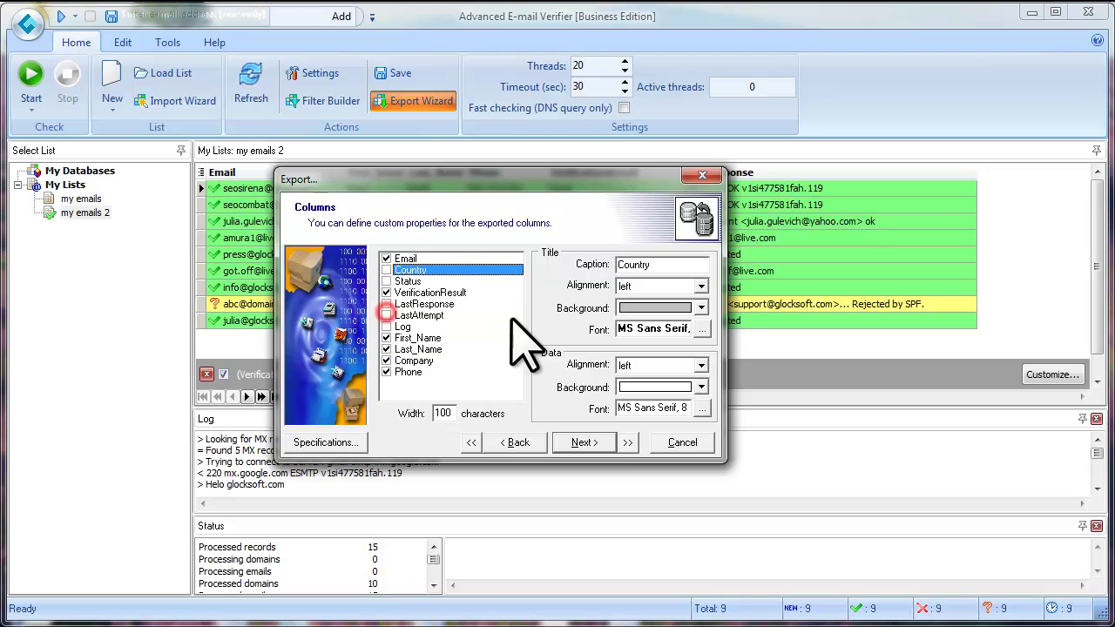
click(581, 442)
click(601, 441)
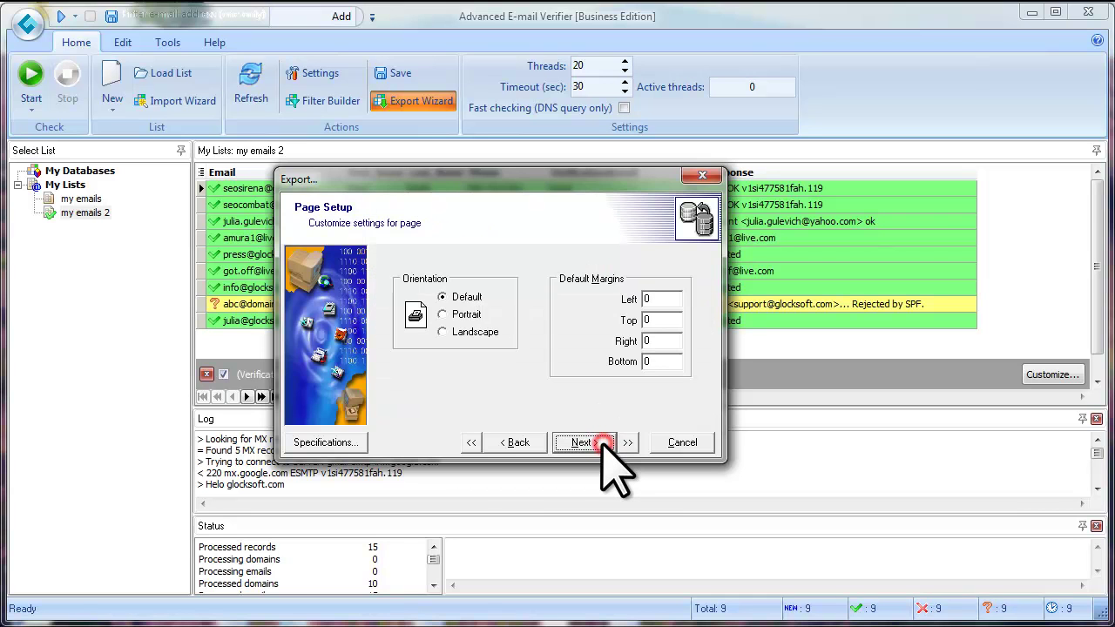
click(601, 441)
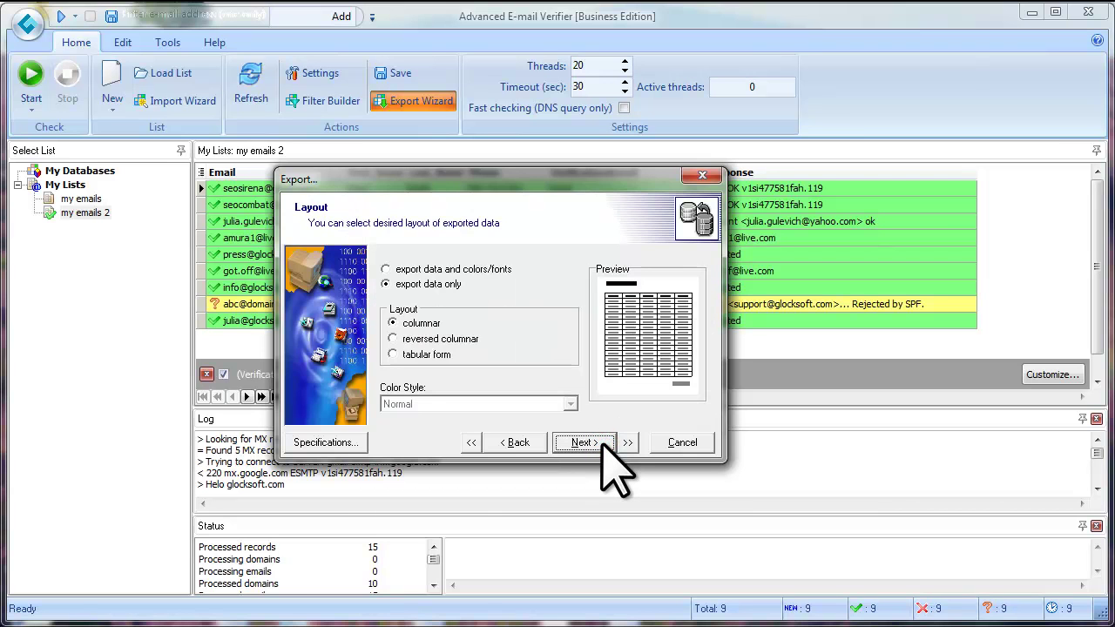
click(601, 442)
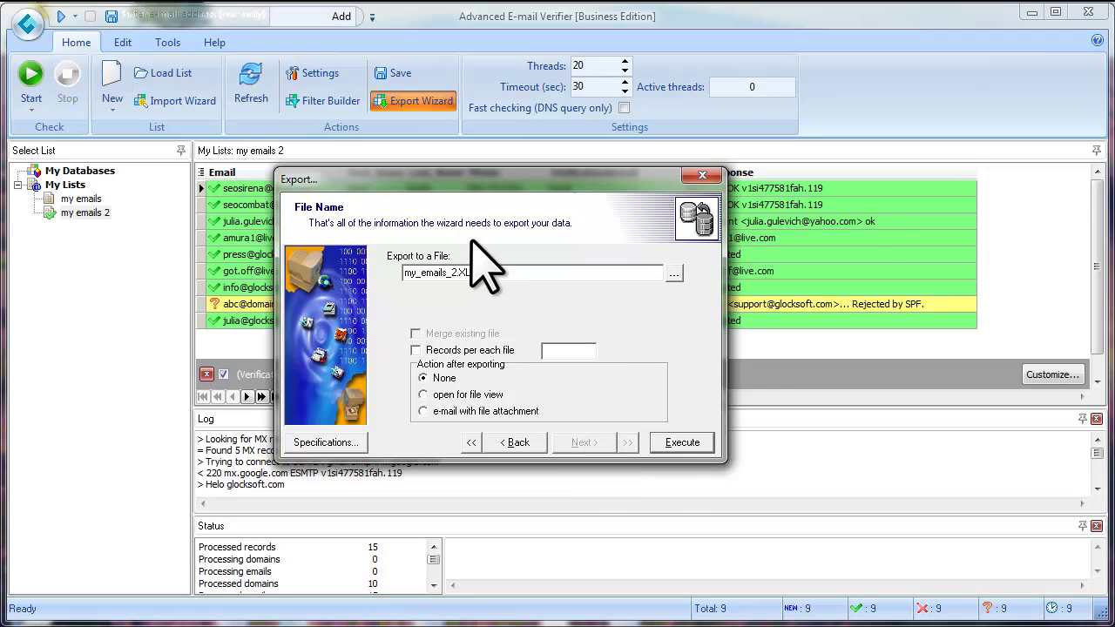
Save the export as good emails.XLS on the Desktop and run it for the 9 records.
click(676, 272)
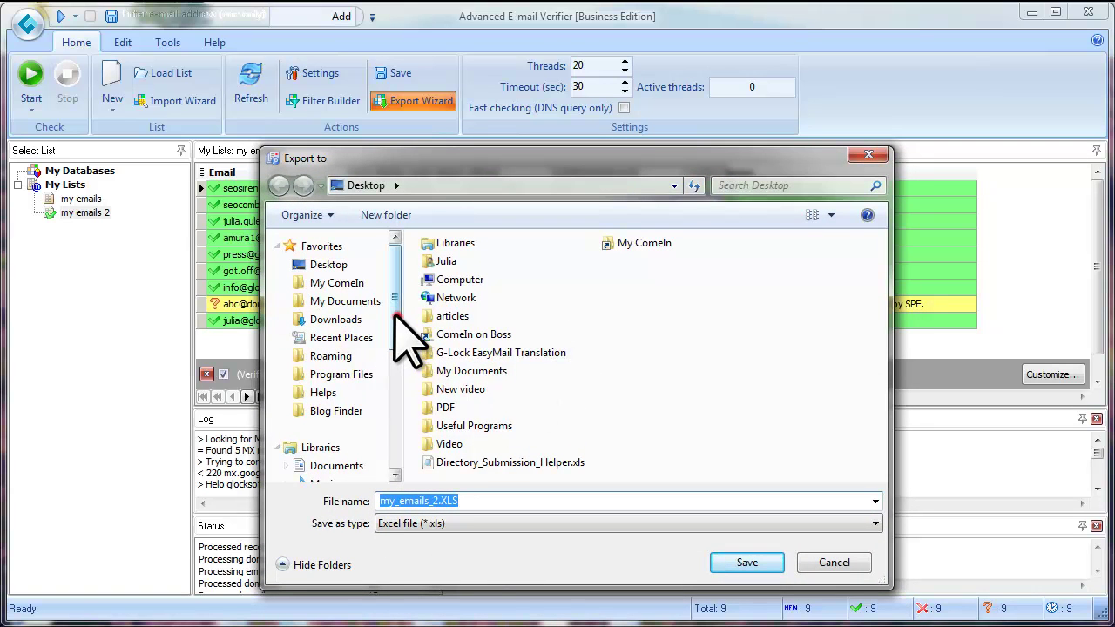
click(333, 265)
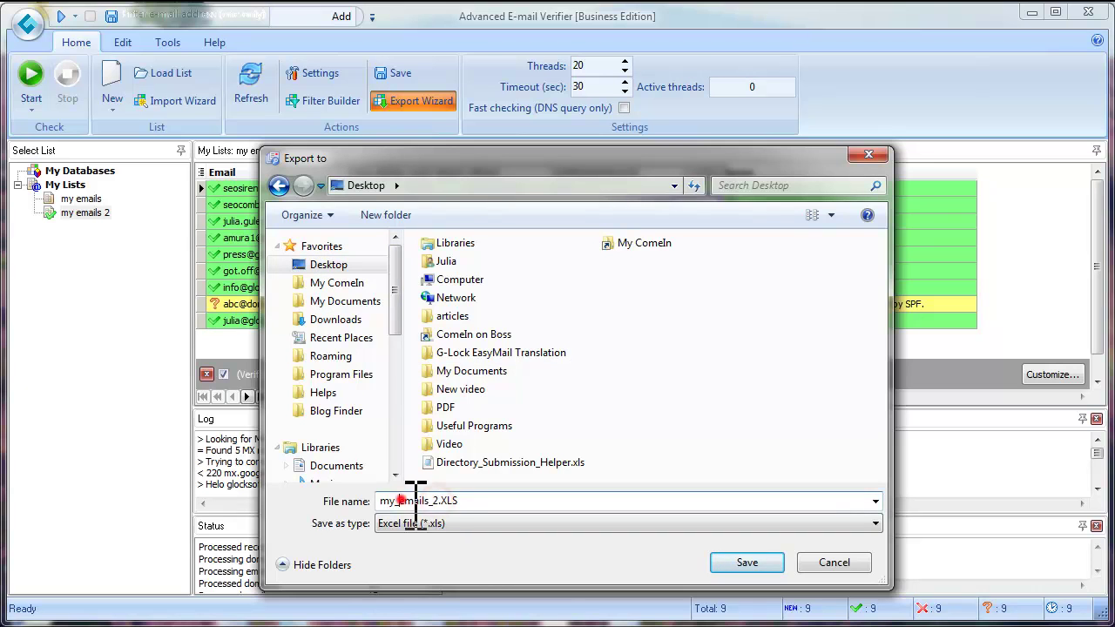
drag(435, 501, 370, 523)
text(good)
click(734, 563)
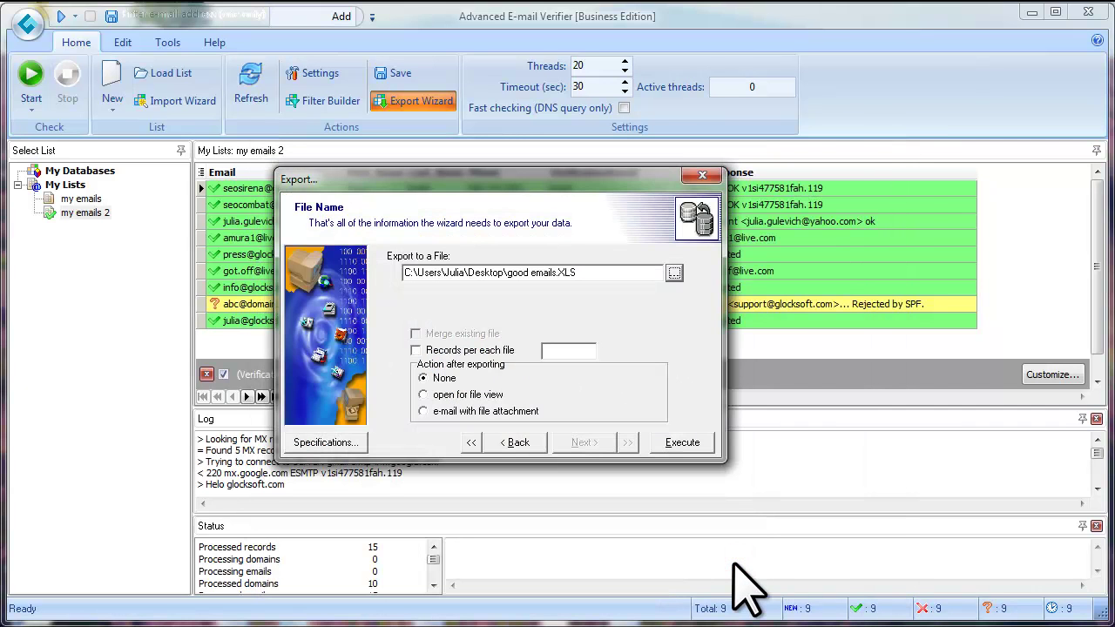
click(696, 446)
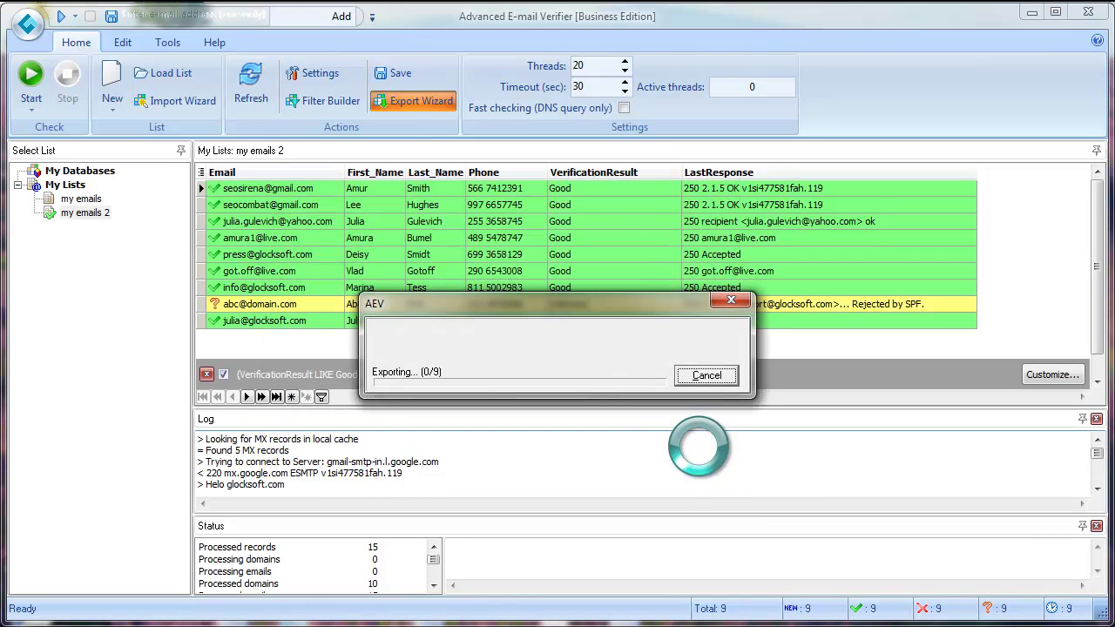